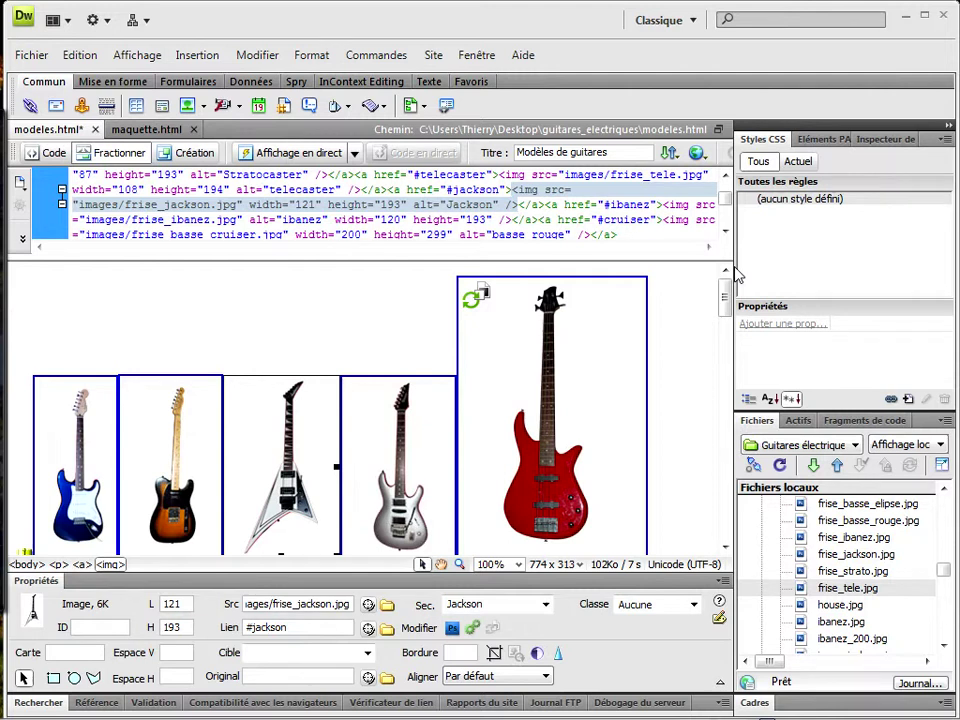
Step: Inspect the image properties of the Stratocaster, Telecaster, Jackson and Ibanez guitar pictures
{"action": "left_click", "coordinate": [86, 440]}
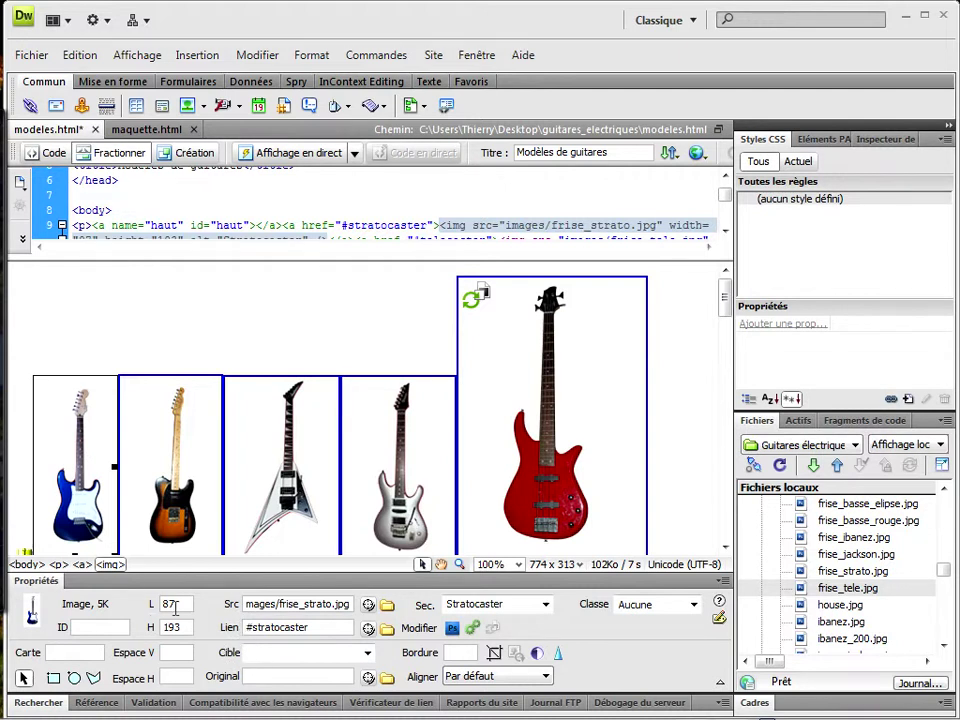
{"action": "left_click", "coordinate": [180, 523]}
{"action": "left_click", "coordinate": [294, 519]}
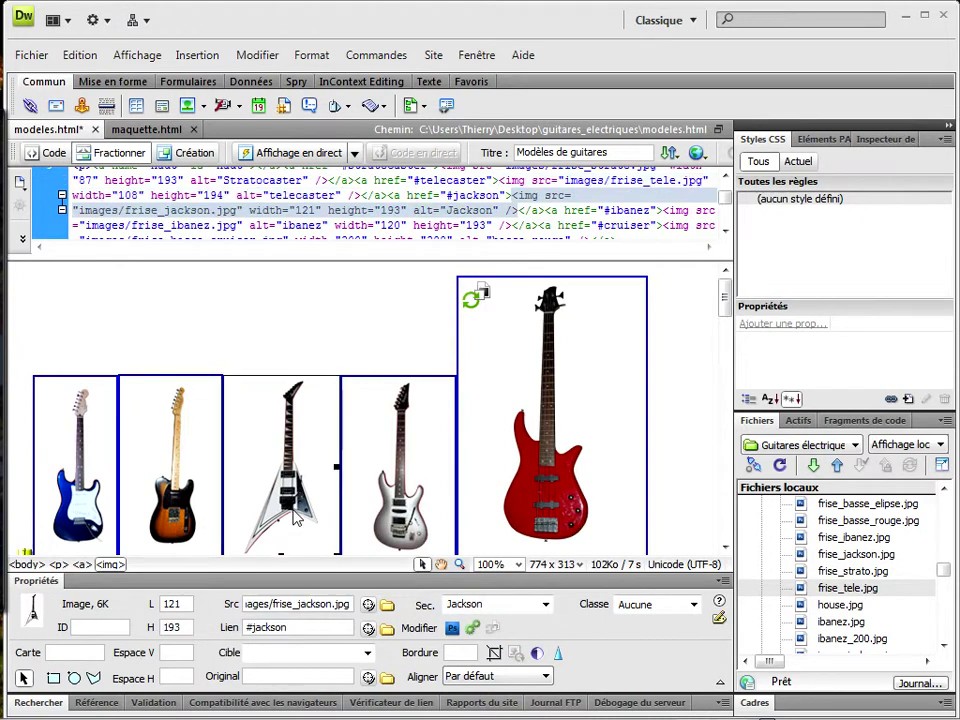
{"action": "left_click", "coordinate": [405, 498]}
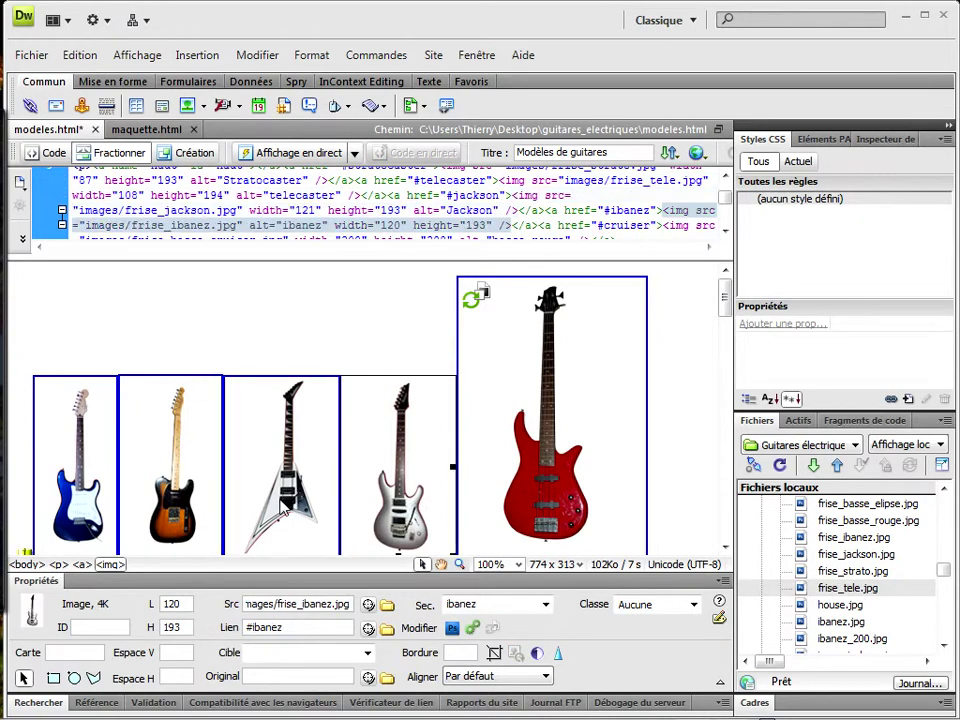
{"action": "left_click", "coordinate": [91, 500]}
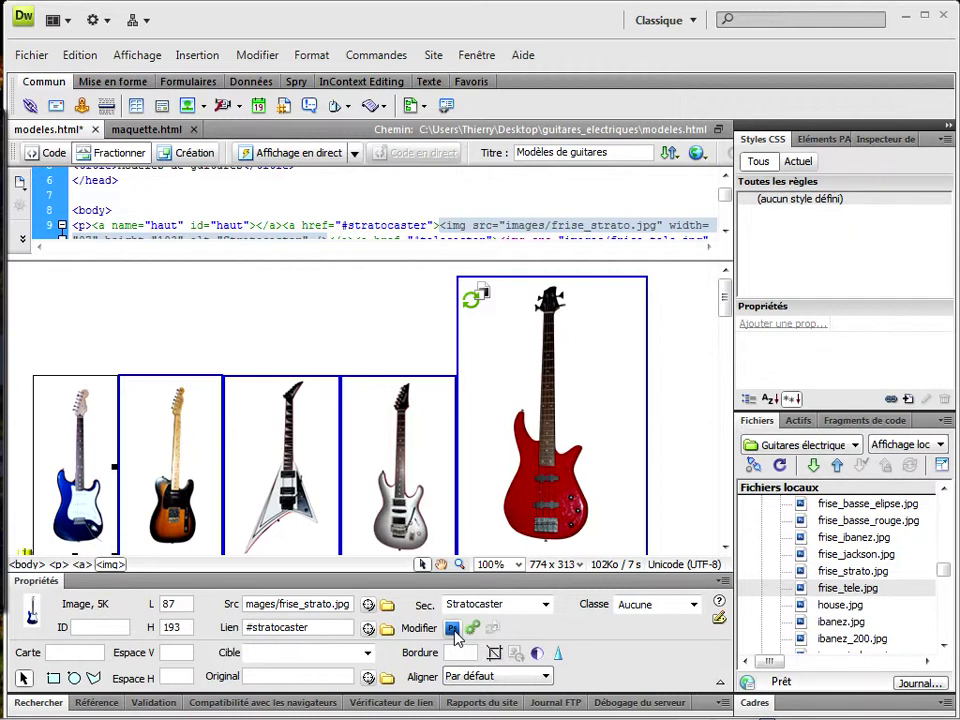
Step: Make Fireworks the primary editor for .jpg .jpe .jpeg files in the file types and editors preferences
{"action": "left_click", "coordinate": [80, 56]}
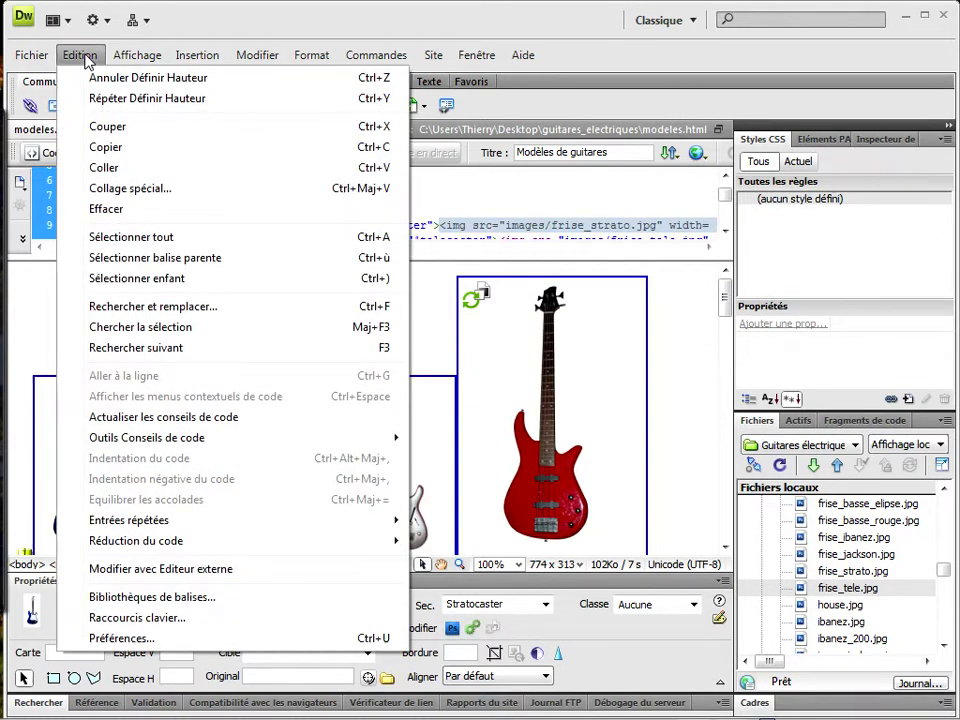
{"action": "left_click", "coordinate": [152, 638]}
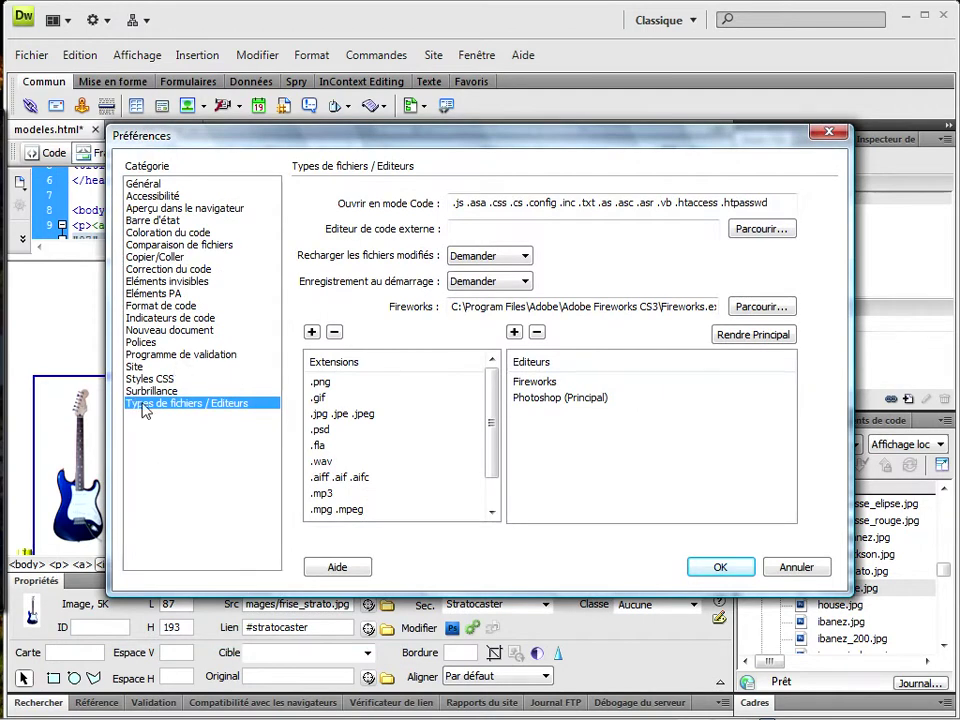
{"action": "left_click", "coordinate": [326, 418]}
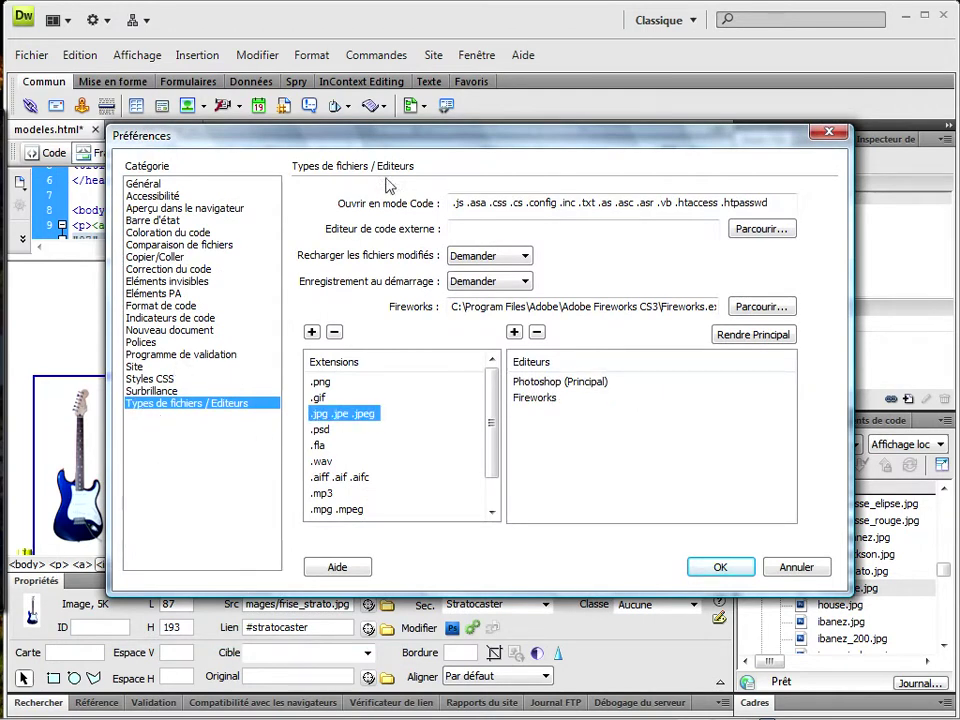
{"action": "left_click_drag", "start_coordinate": [378, 143], "coordinate": [393, 35]}
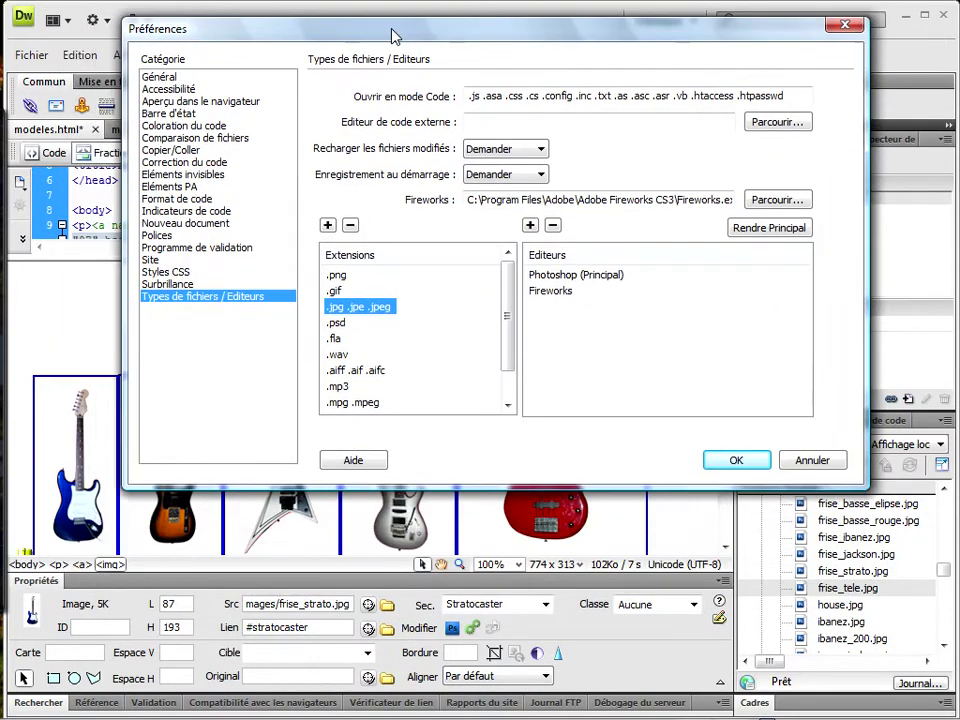
{"action": "left_click", "coordinate": [561, 275]}
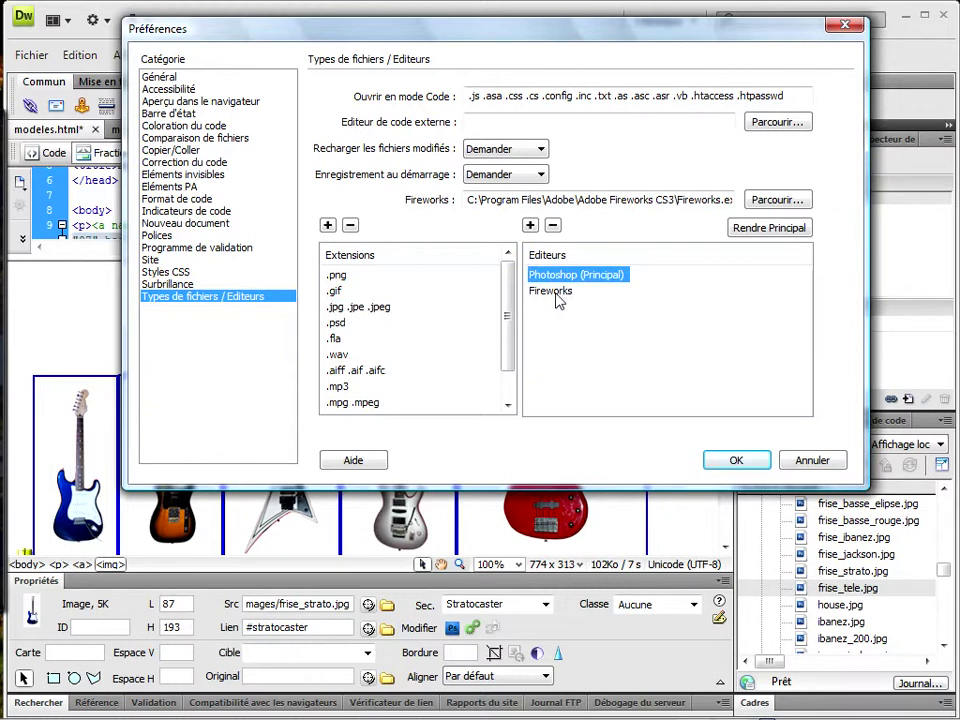
{"action": "left_click", "coordinate": [553, 292]}
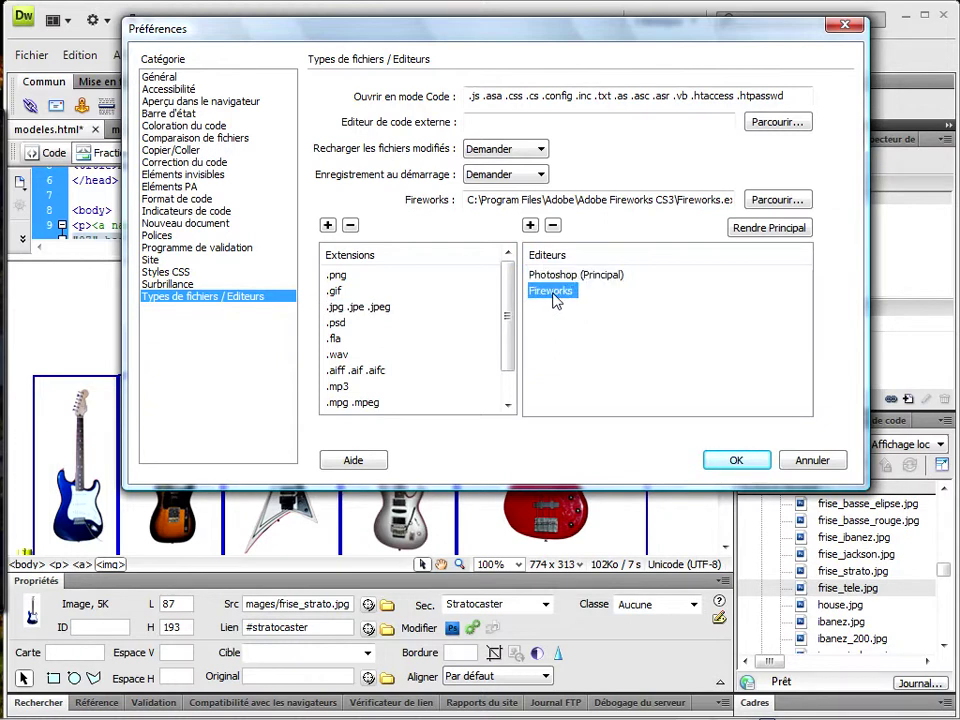
{"action": "left_click", "coordinate": [793, 229]}
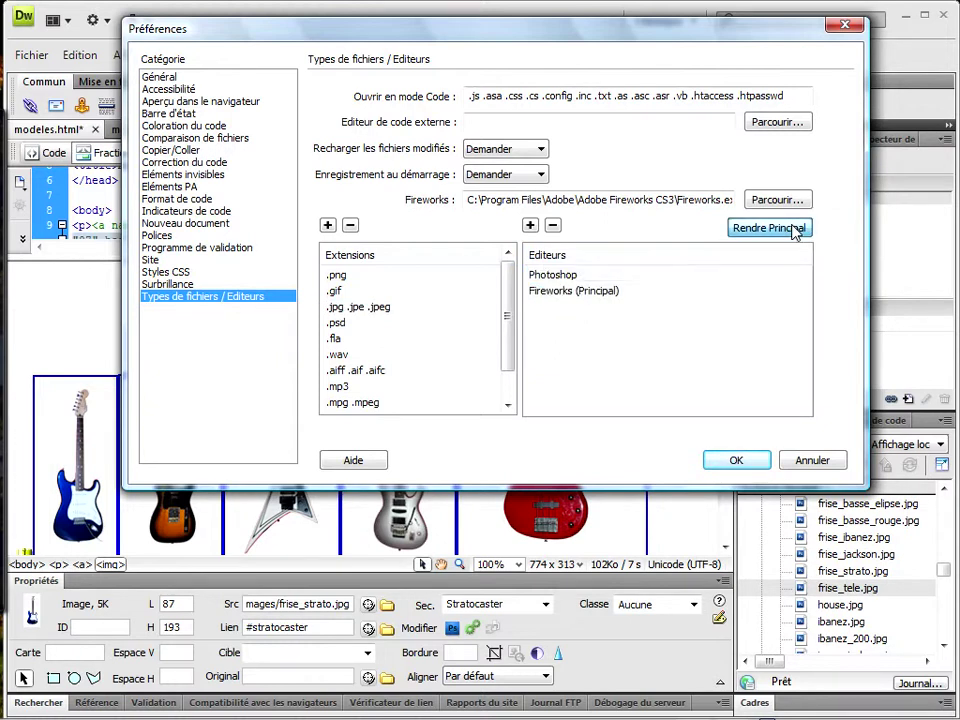
{"action": "left_click", "coordinate": [739, 461]}
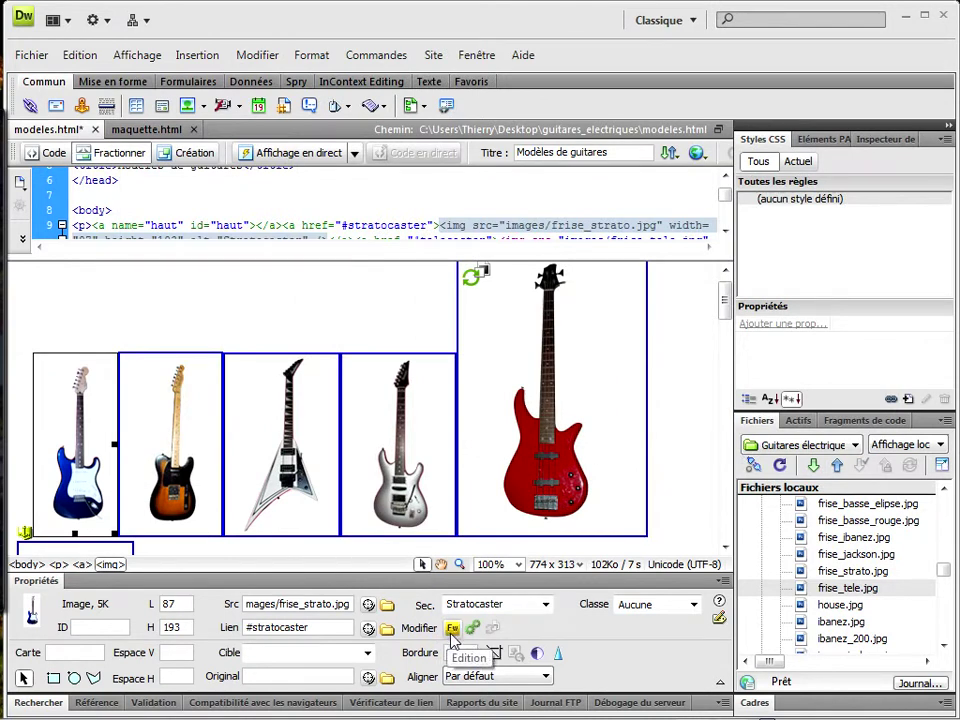
Step: Make Photoshop the primary editor for .jpg .jpe .jpeg files again in the preferences
{"action": "left_click", "coordinate": [77, 55]}
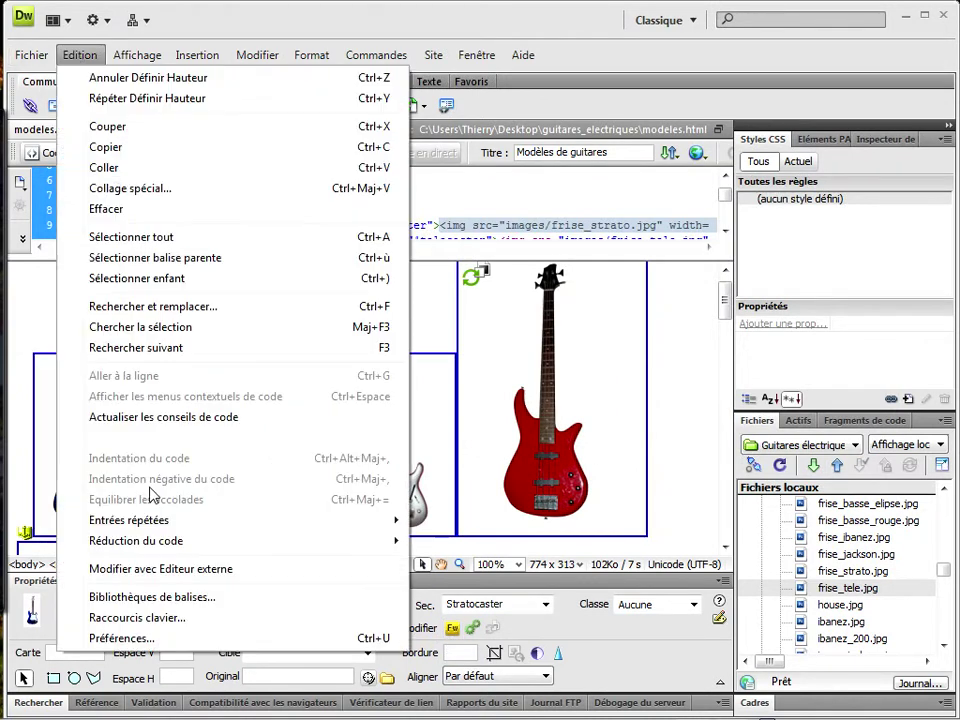
{"action": "left_click", "coordinate": [130, 638]}
{"action": "left_click", "coordinate": [340, 414]}
{"action": "left_click", "coordinate": [540, 382]}
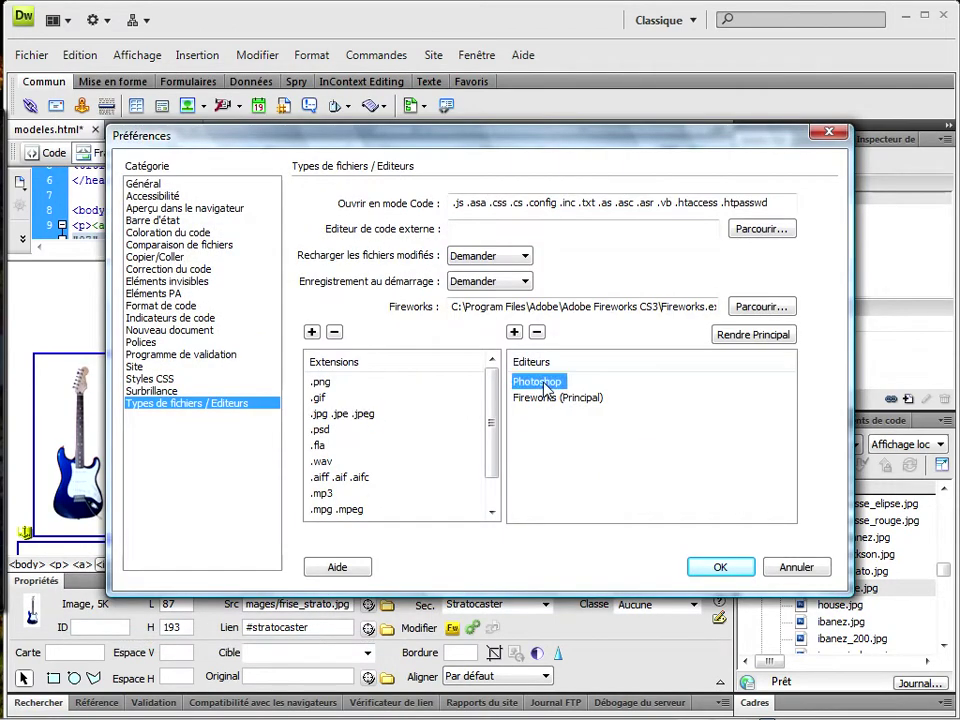
{"action": "left_click", "coordinate": [758, 336]}
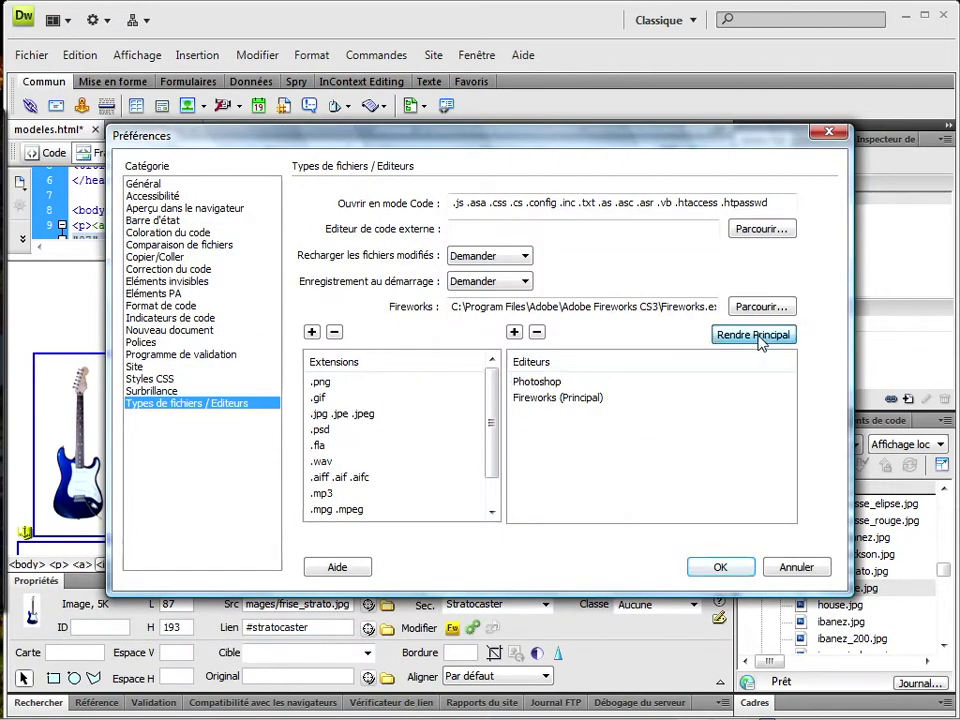
{"action": "left_click", "coordinate": [720, 567]}
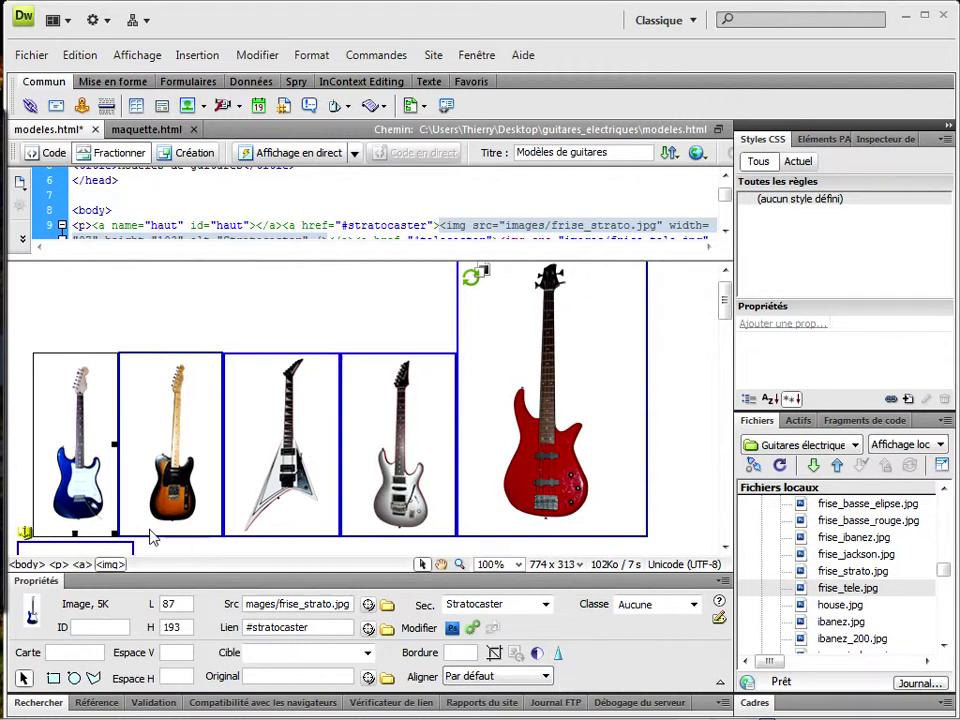
Step: Crop the Jackson guitar image to about 109 × 191 pixels, keeping the whole guitar in the frame
{"action": "left_click", "coordinate": [295, 483]}
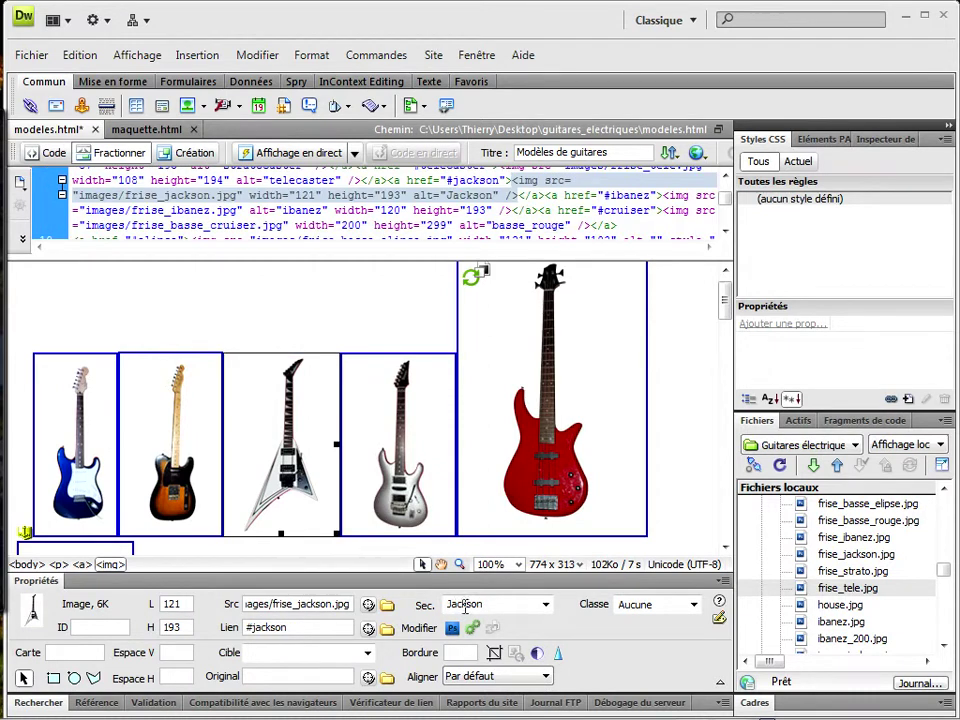
{"action": "left_click", "coordinate": [494, 653]}
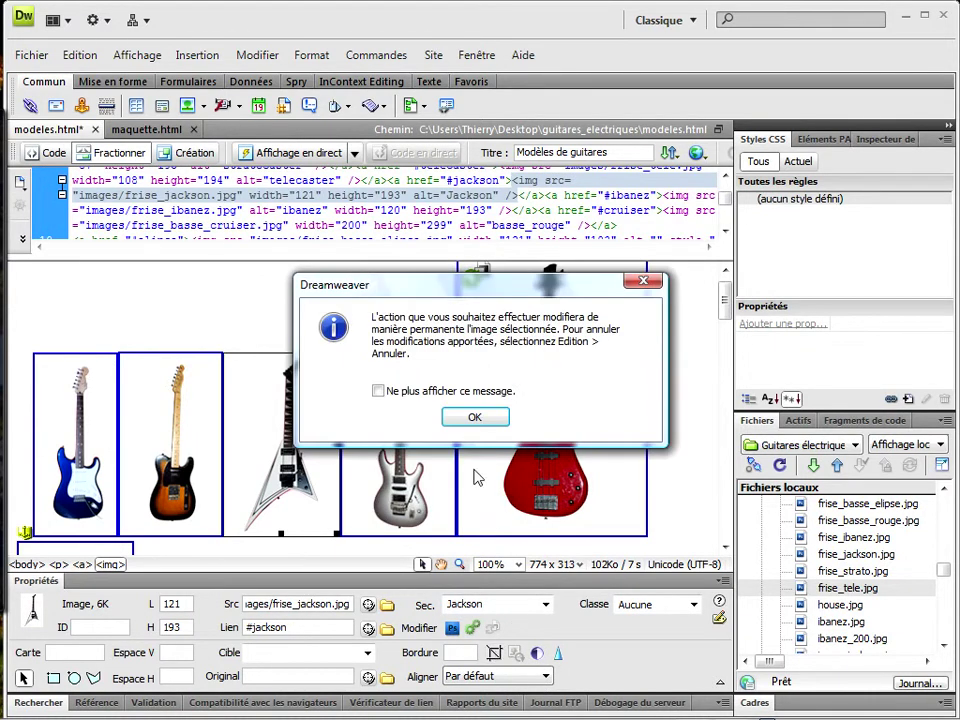
{"action": "left_click", "coordinate": [475, 418]}
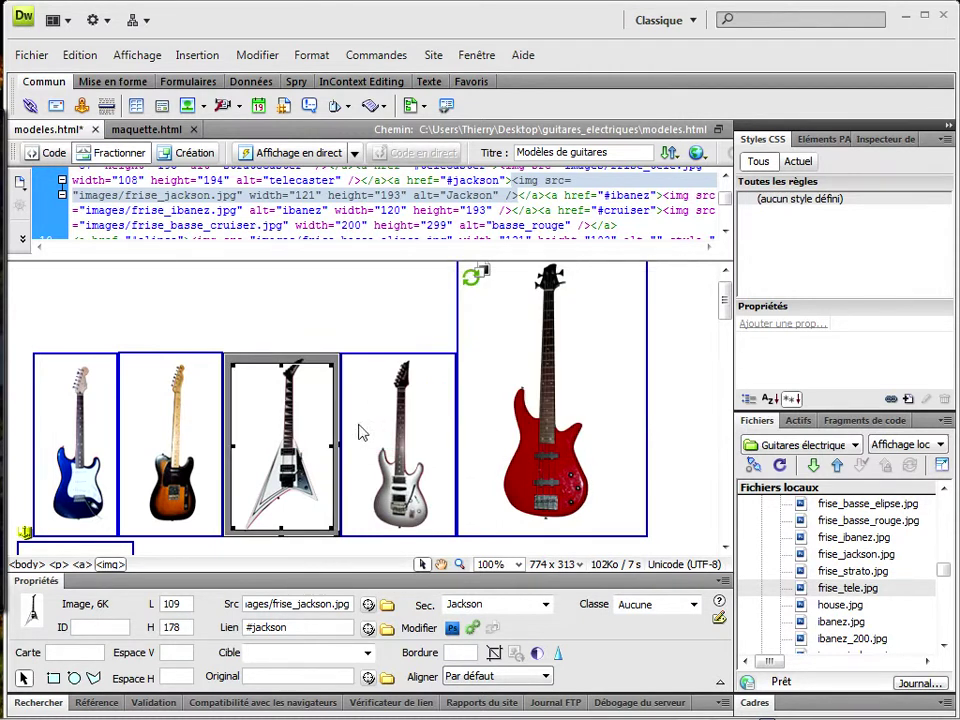
{"action": "left_click_drag", "start_coordinate": [281, 366], "coordinate": [281, 356]}
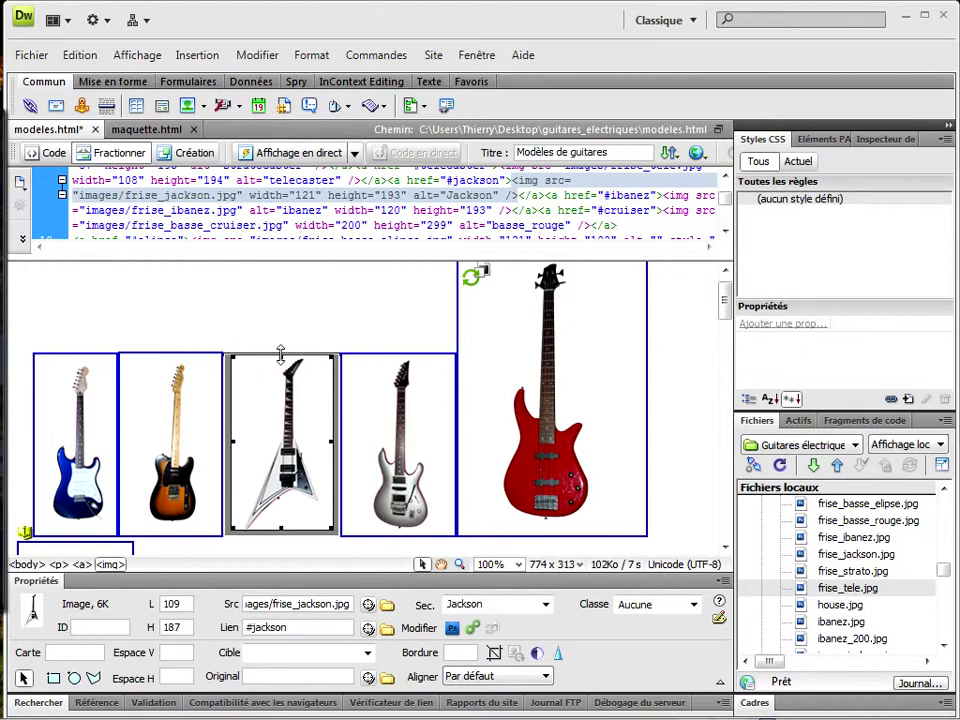
{"action": "left_click_drag", "start_coordinate": [281, 528], "coordinate": [280, 531]}
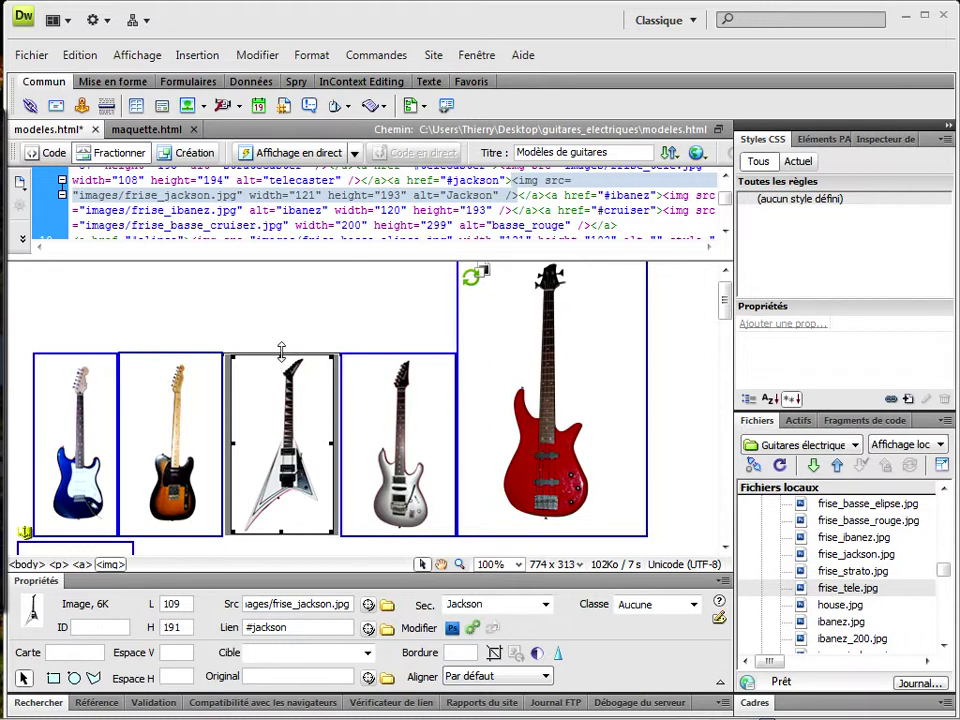
{"action": "double_click", "coordinate": [275, 410]}
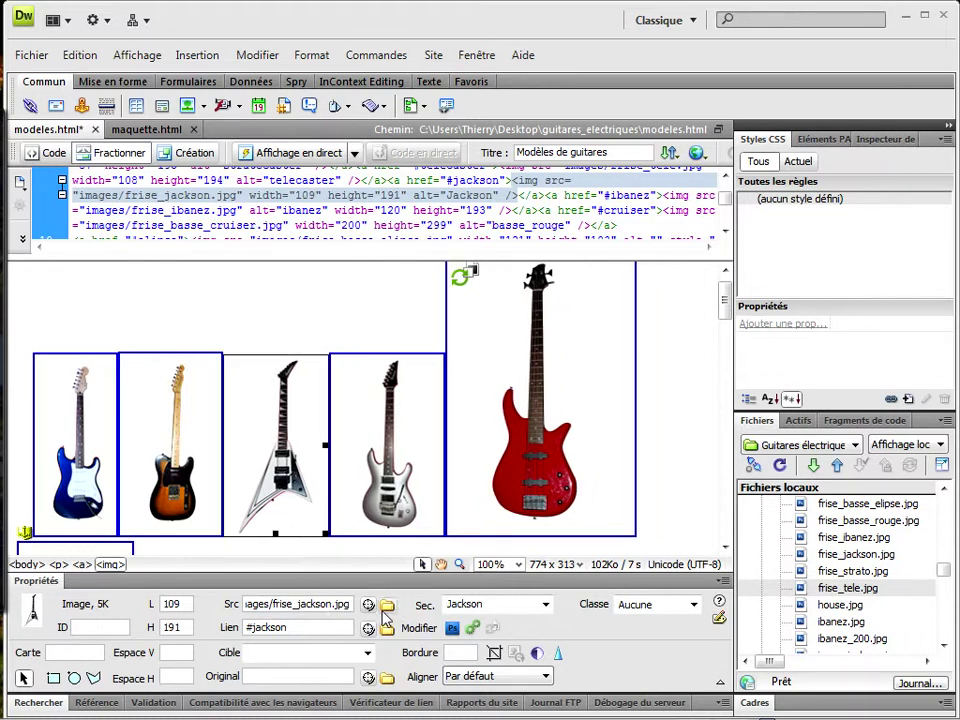
Step: Shrink the Stratocaster image to about 78 × 177 pixels and reset it to its original size
{"action": "left_click", "coordinate": [395, 495]}
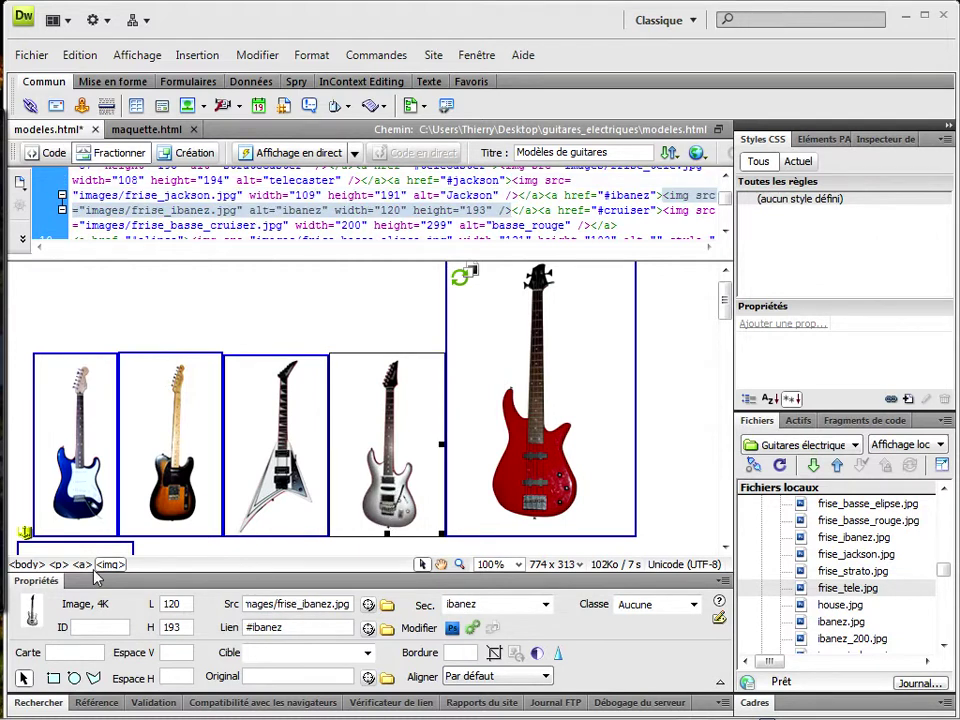
{"action": "left_click", "coordinate": [65, 468]}
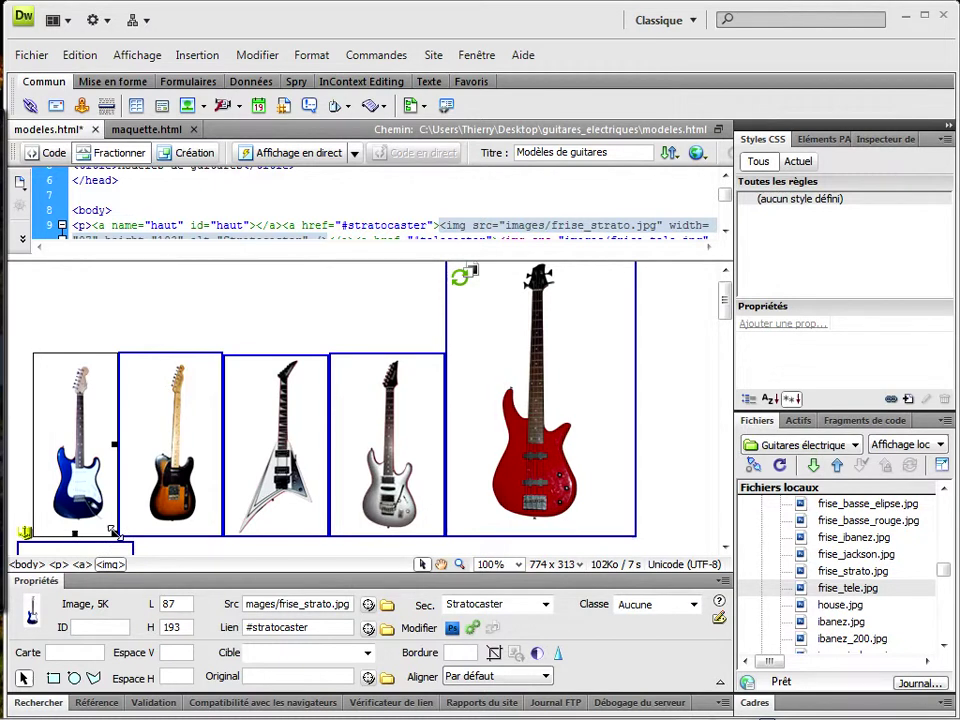
{"action": "mouse_move", "coordinate": [113, 531]}
{"action": "left_mouse_down"}
{"action": "mouse_move", "coordinate": [103, 528]}
{"action": "mouse_move", "coordinate": [111, 529]}
{"action": "left_mouse_up"}
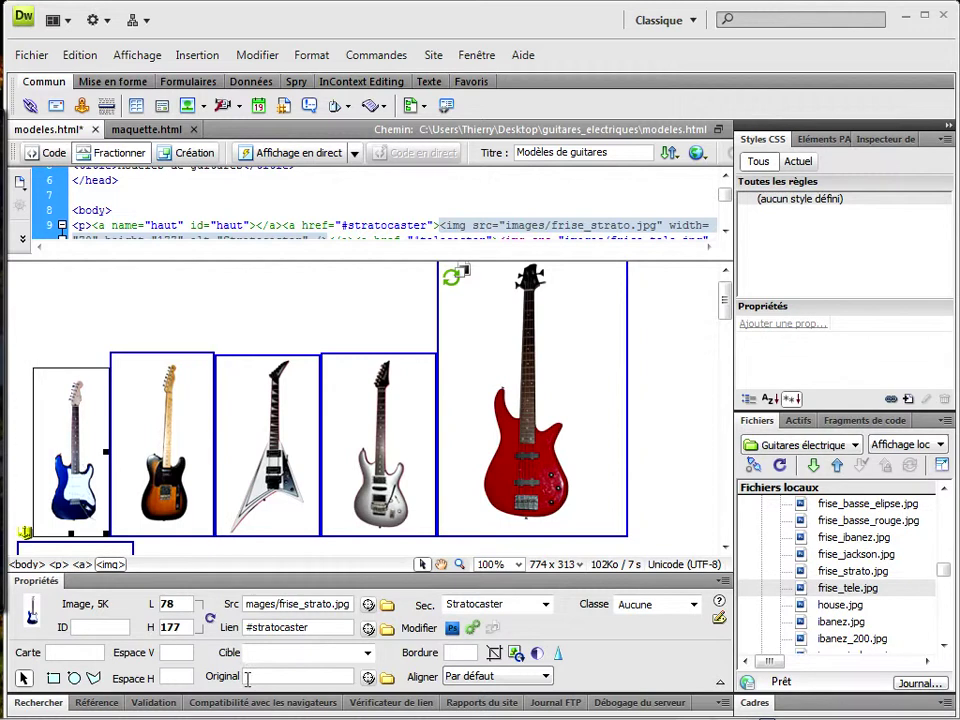
{"action": "double_click", "coordinate": [170, 604]}
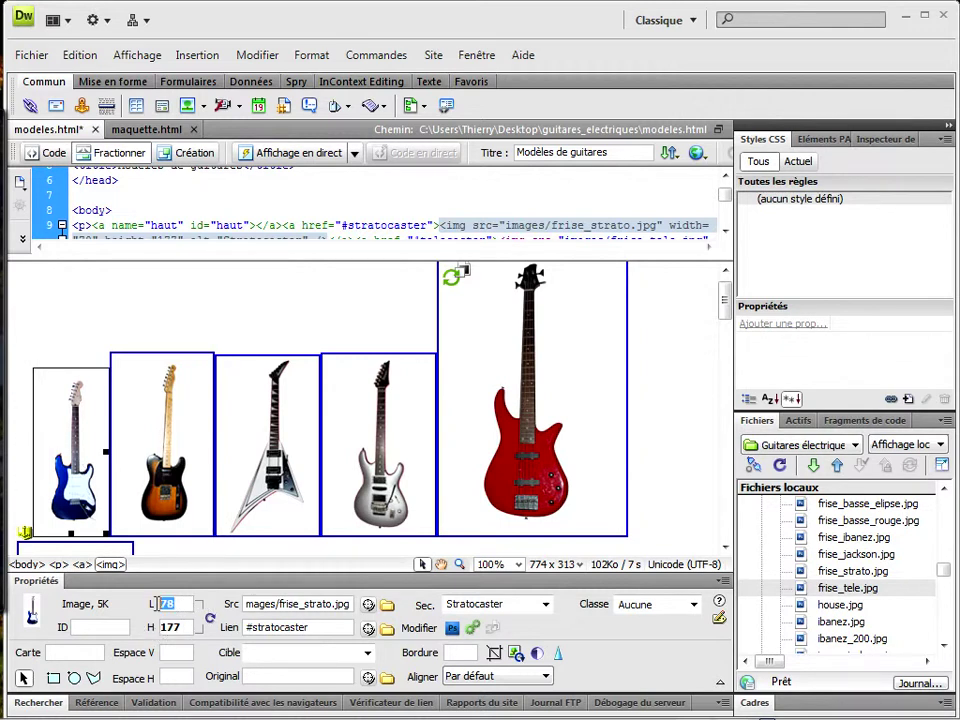
{"action": "left_click", "coordinate": [212, 624]}
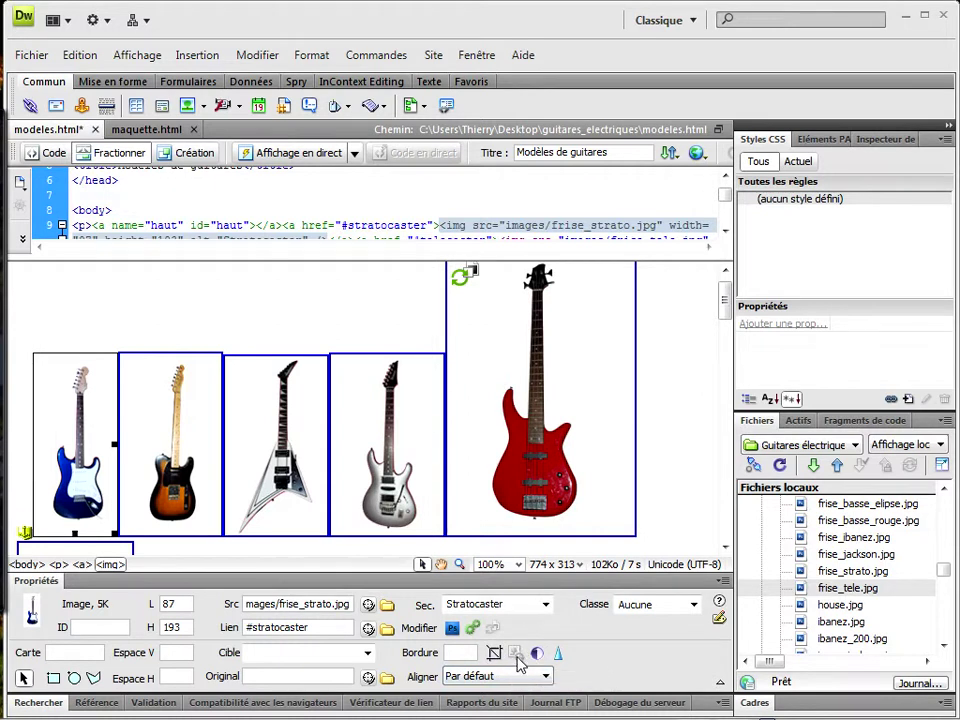
Step: Scale the Jackson image down to about 102 × 181 pixels and resample it at that size
{"action": "left_click", "coordinate": [287, 485]}
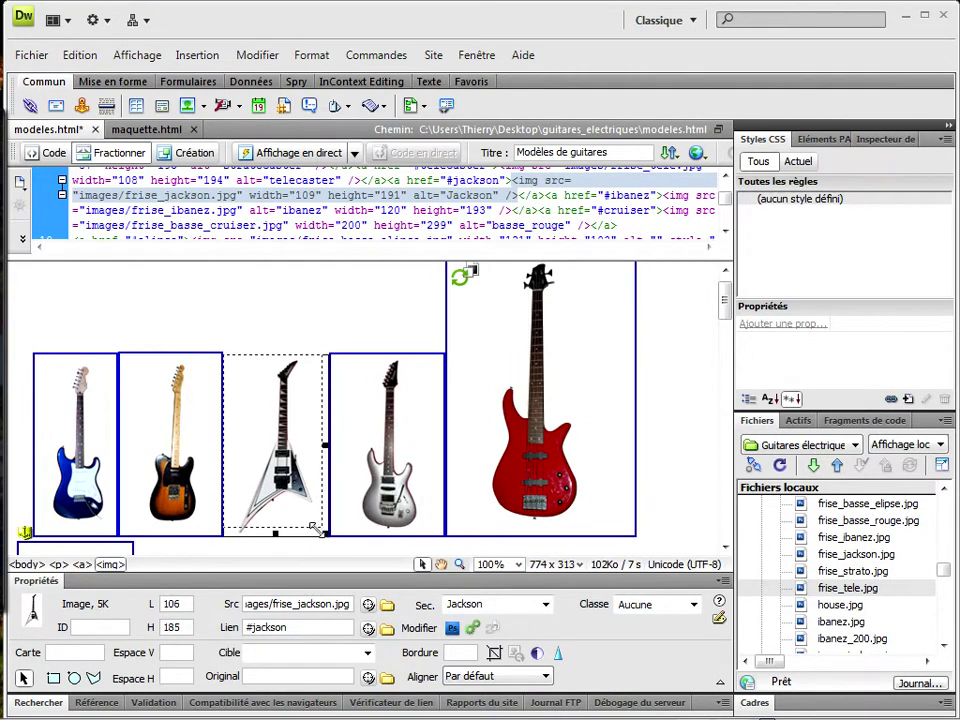
{"action": "left_click_drag", "start_coordinate": [318, 525], "coordinate": [314, 515]}
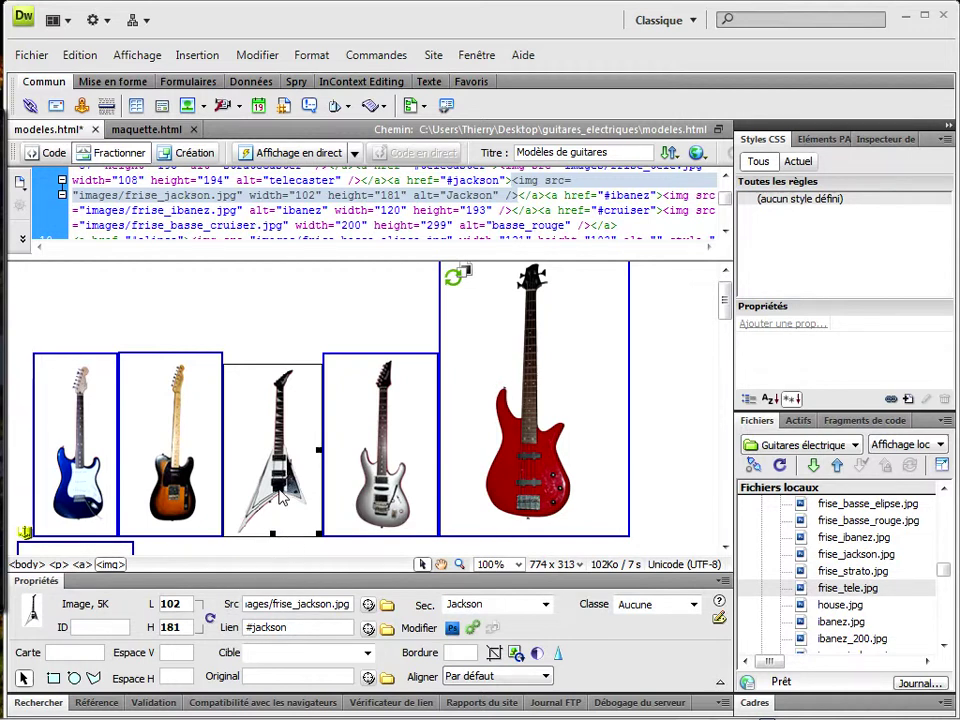
{"action": "left_click", "coordinate": [515, 653]}
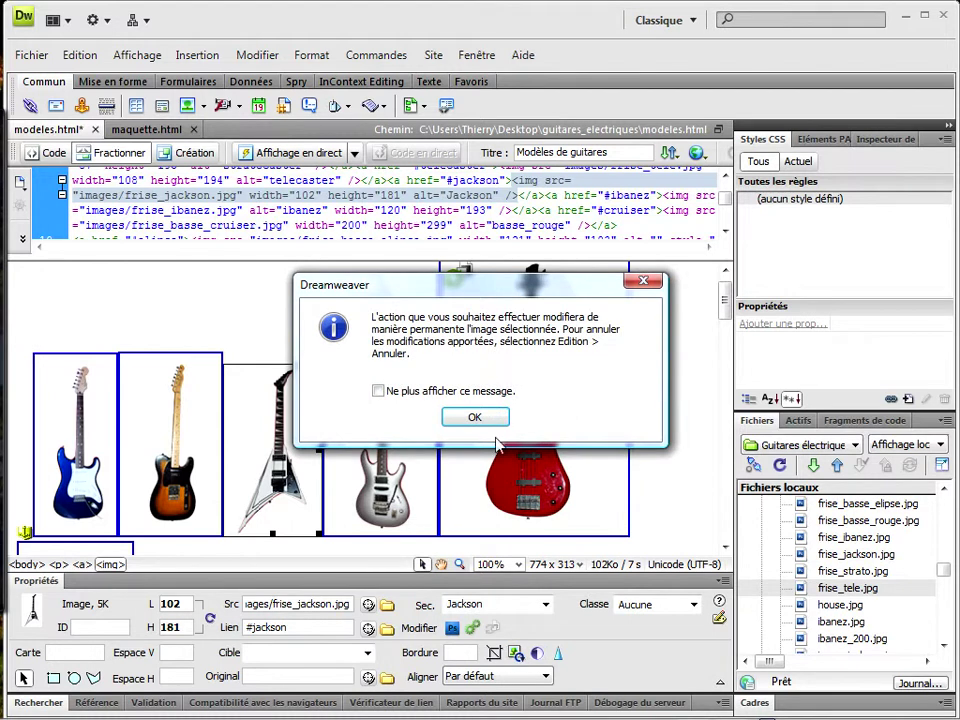
{"action": "left_click_drag", "start_coordinate": [427, 285], "coordinate": [434, 151]}
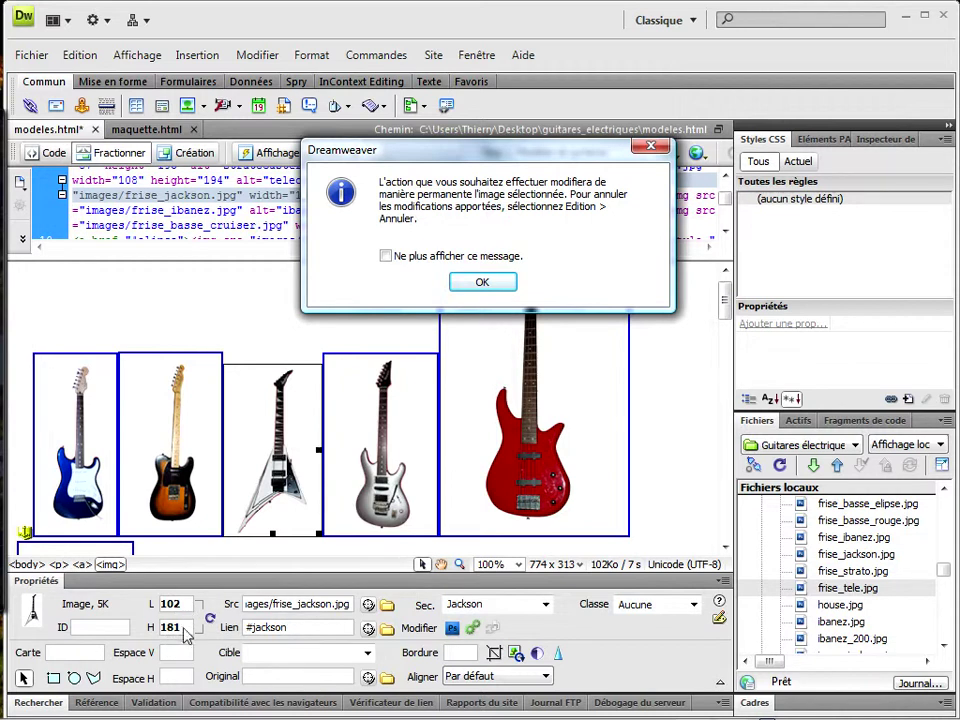
{"action": "left_click", "coordinate": [490, 288]}
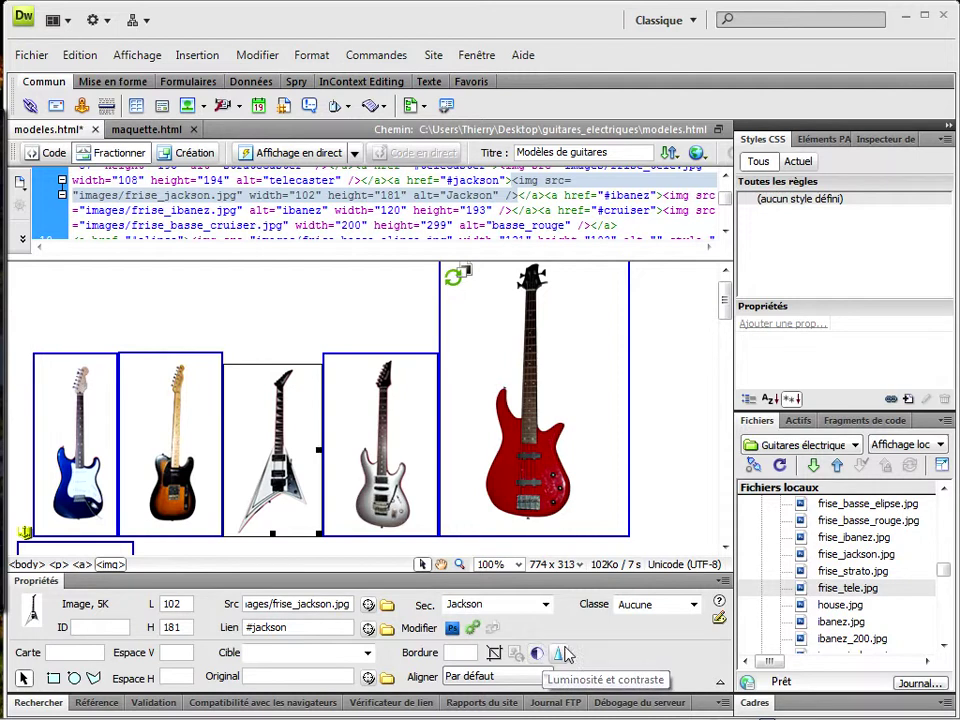
Step: Adjust the Ibanez image's brightness to -3 and contrast to 1, accepting the permanent change to the image
{"action": "left_click", "coordinate": [390, 485]}
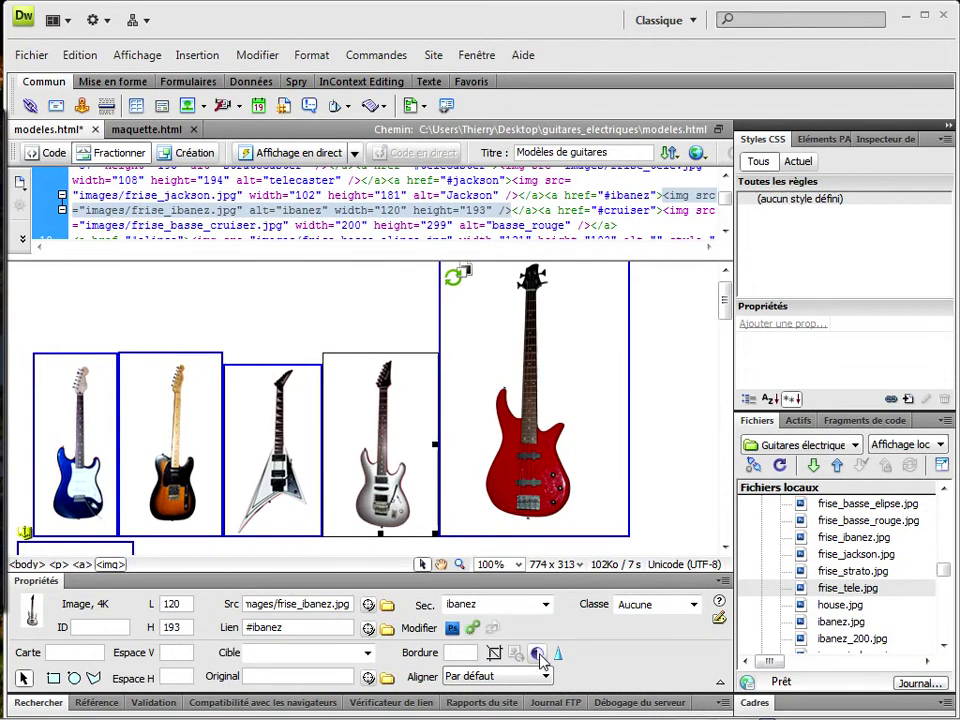
{"action": "left_click", "coordinate": [537, 653]}
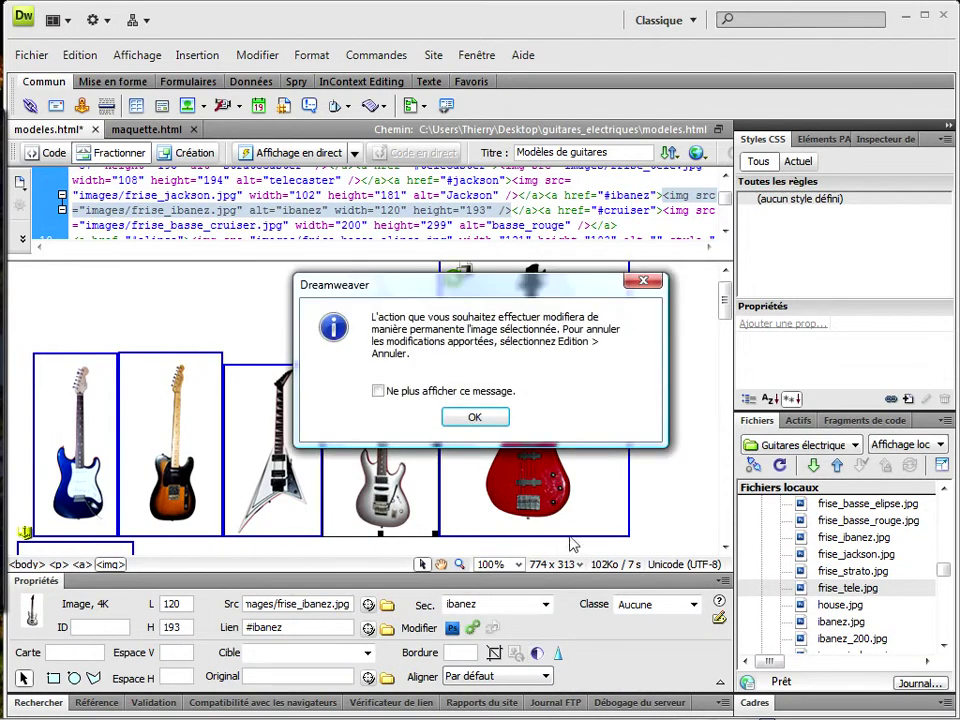
{"action": "left_click", "coordinate": [476, 418]}
{"action": "left_click_drag", "start_coordinate": [605, 492], "coordinate": [608, 540]}
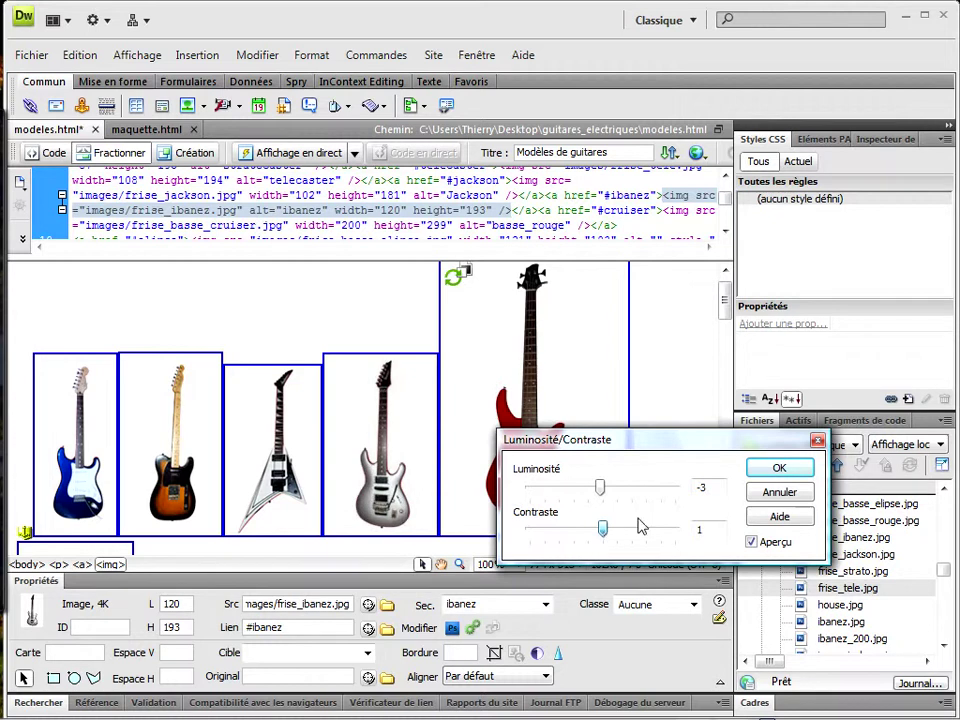
{"action": "left_click", "coordinate": [779, 470]}
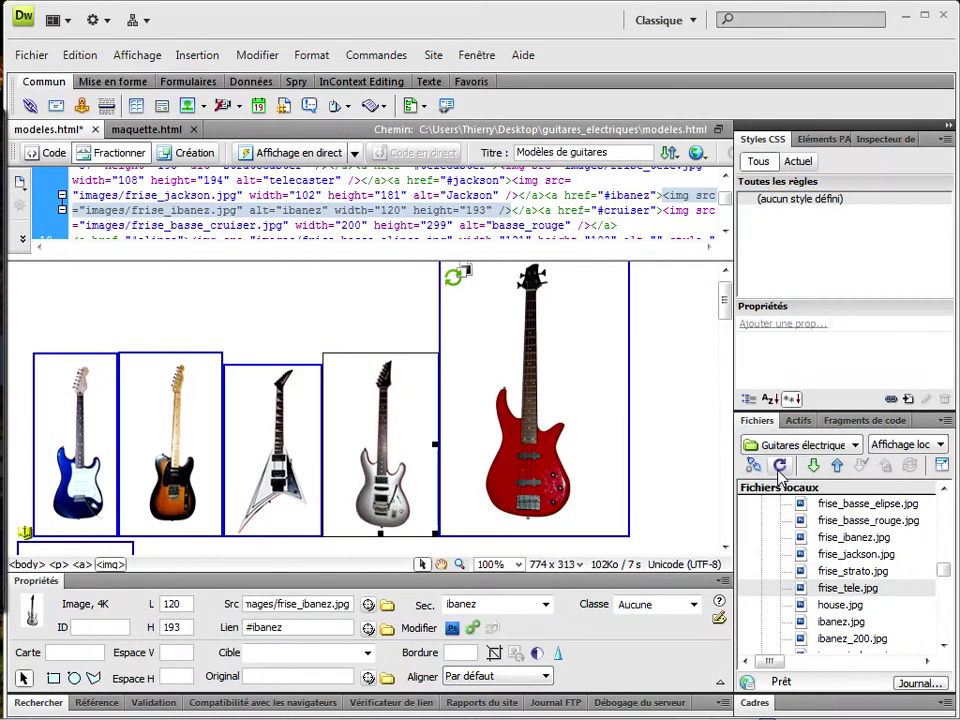
Step: Sharpen the Ibanez image with a sharpening value of 2
{"action": "left_click", "coordinate": [560, 658]}
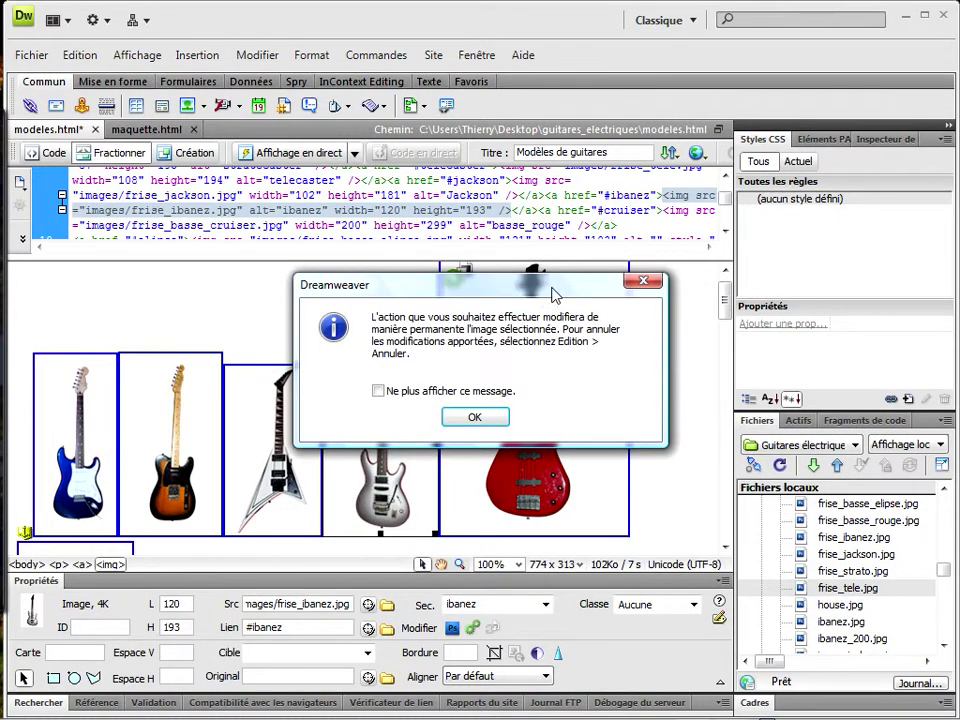
{"action": "left_click", "coordinate": [598, 367]}
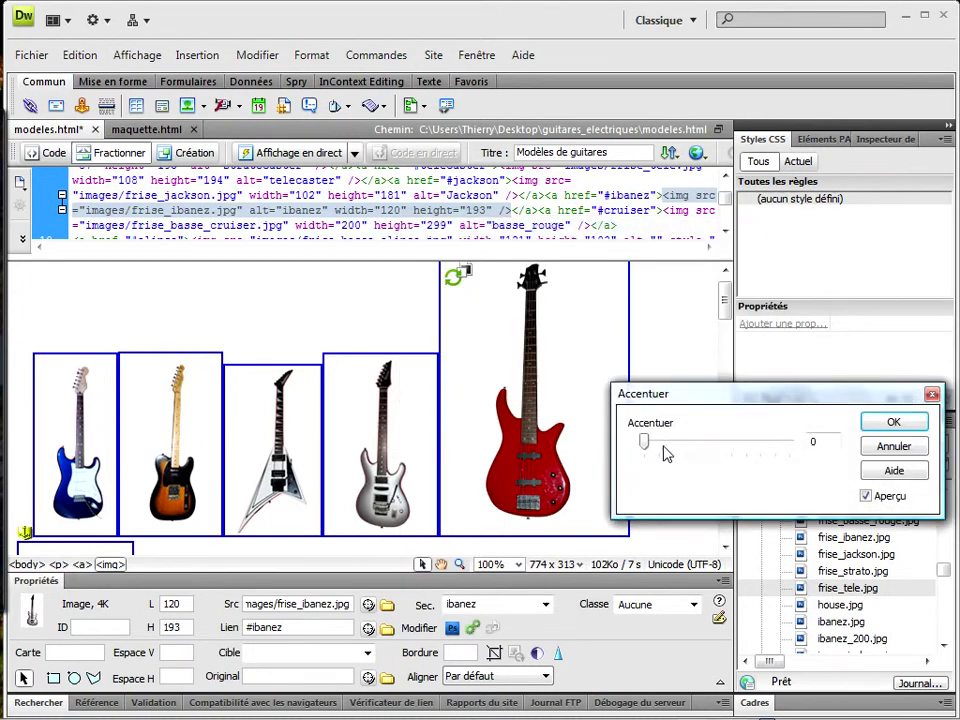
{"action": "left_click_drag", "start_coordinate": [645, 448], "coordinate": [671, 453]}
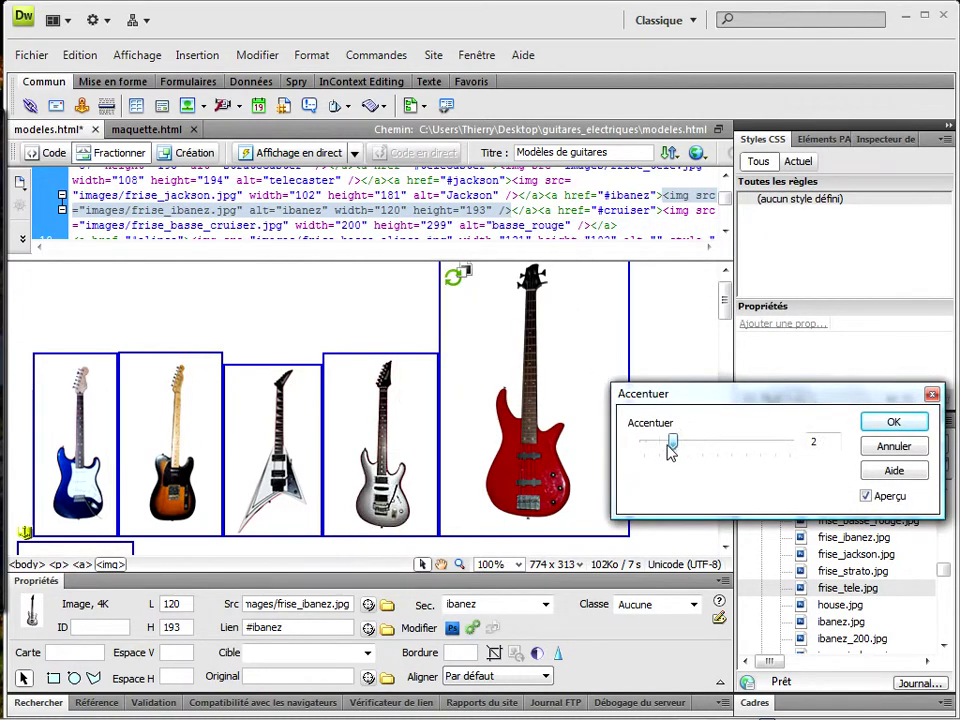
{"action": "left_click", "coordinate": [886, 422]}
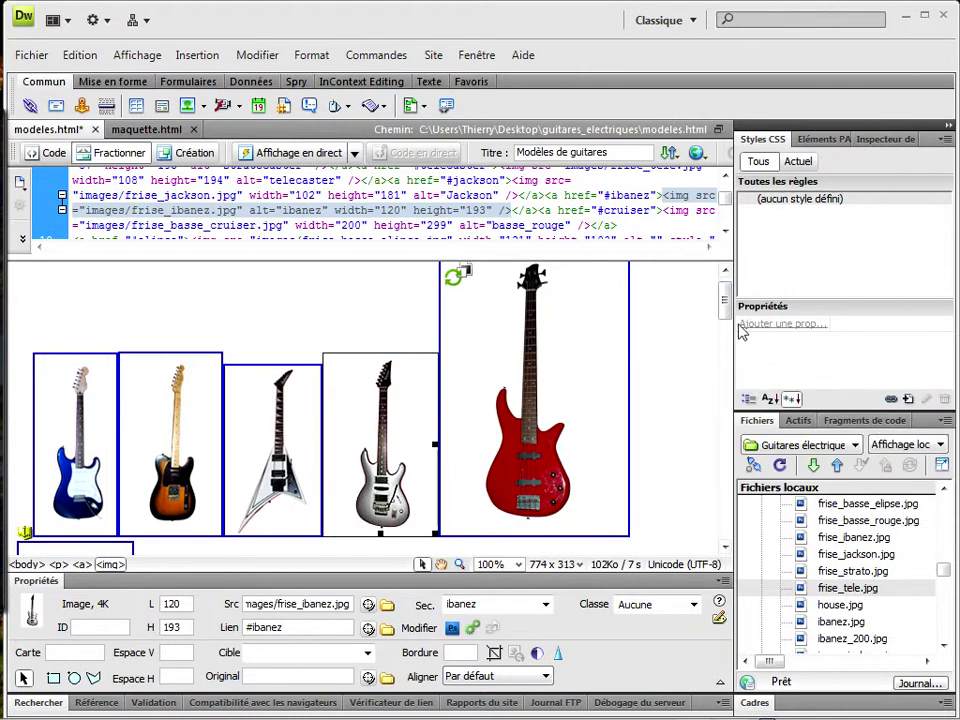
Step: Make the design view slightly taller and select frise_basse_cruiser.psd among the site's local files
{"action": "left_click_drag", "start_coordinate": [701, 260], "coordinate": [697, 238]}
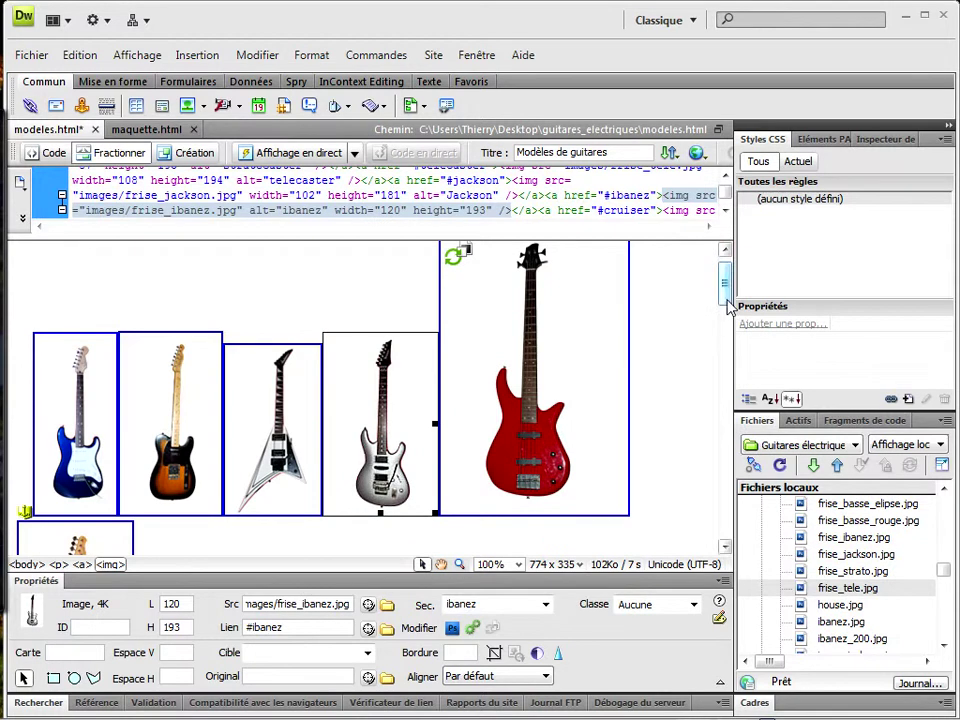
{"action": "scroll", "coordinate": [724, 296], "scroll_direction": "up", "scroll_amount": 1}
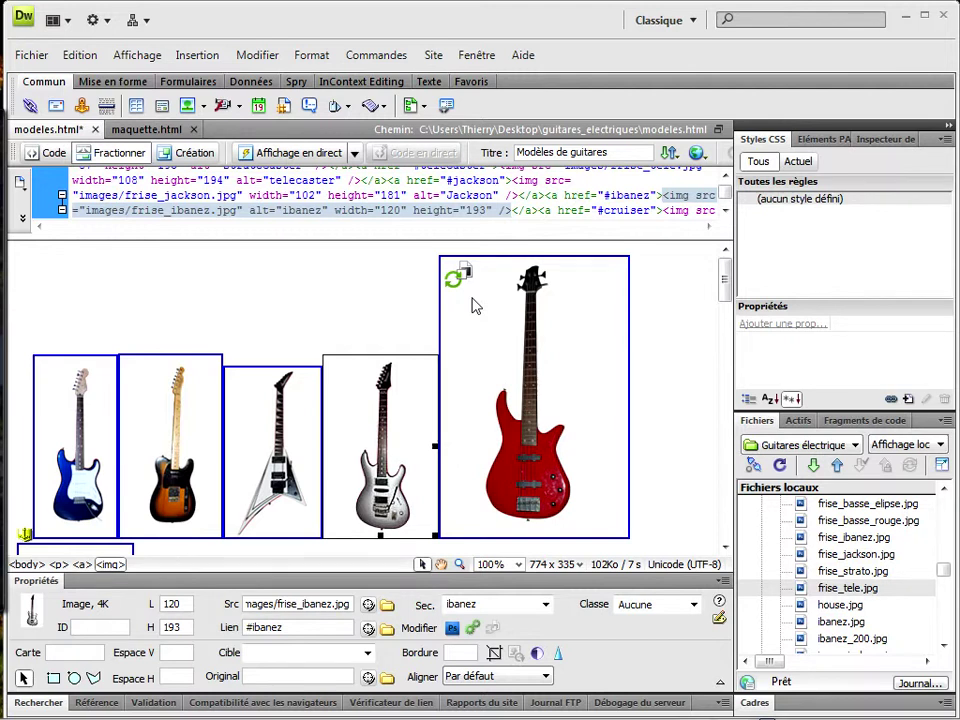
{"action": "mouse_move", "coordinate": [943, 570]}
{"action": "left_mouse_down"}
{"action": "mouse_move", "coordinate": [943, 497]}
{"action": "mouse_move", "coordinate": [943, 554]}
{"action": "left_mouse_up"}
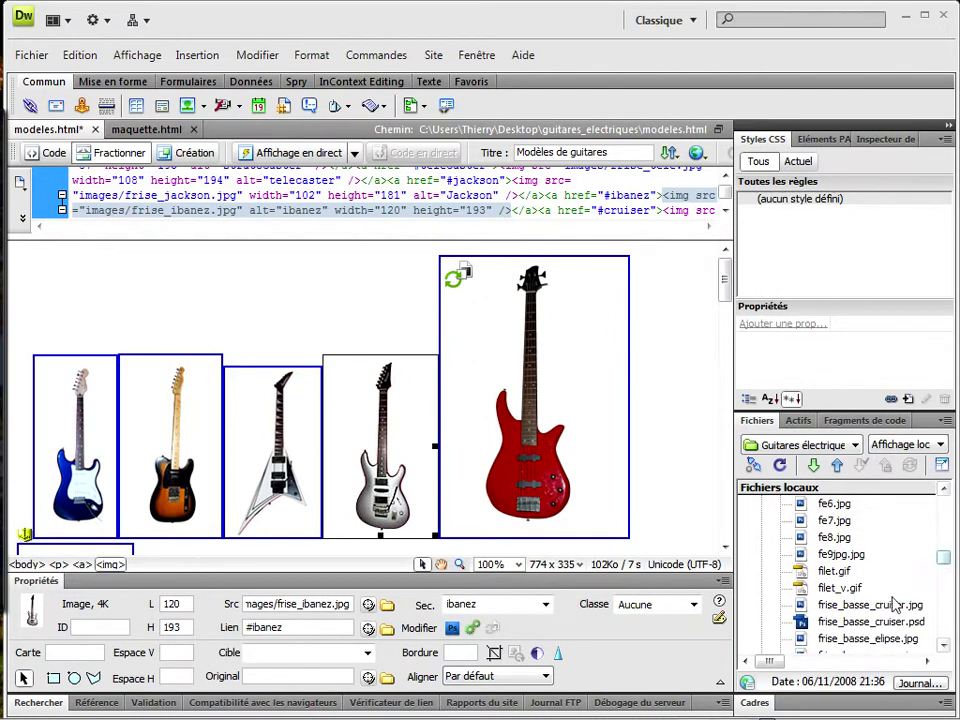
{"action": "left_click", "coordinate": [849, 624]}
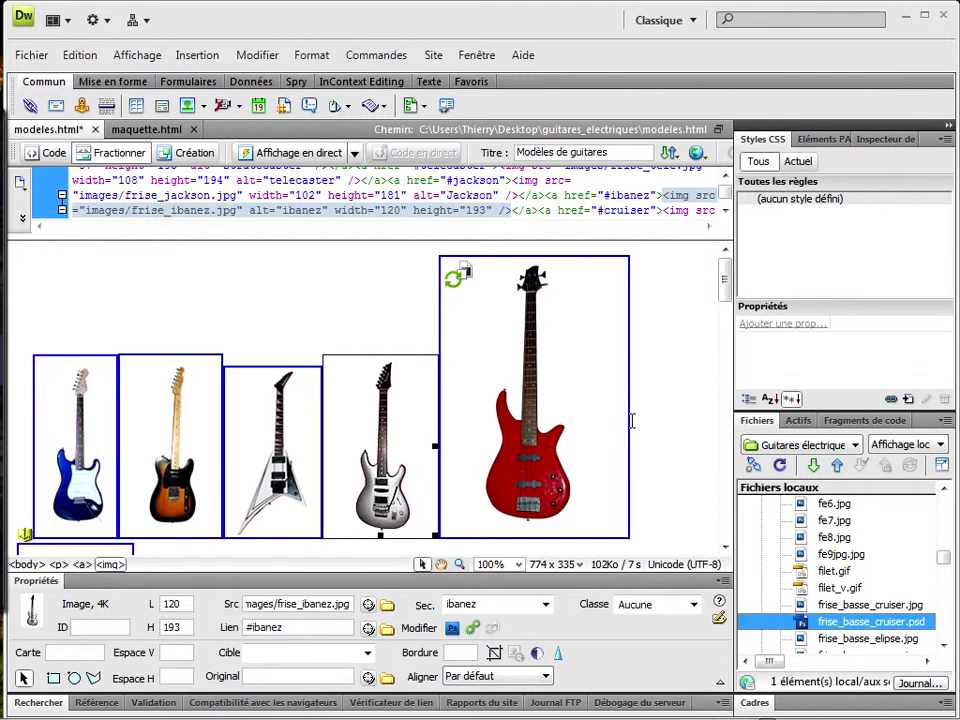
Step: Open the red bass's original PSD in Photoshop and add a Hue/Saturation adjustment layer with the hue at +73
{"action": "left_click", "coordinate": [485, 520]}
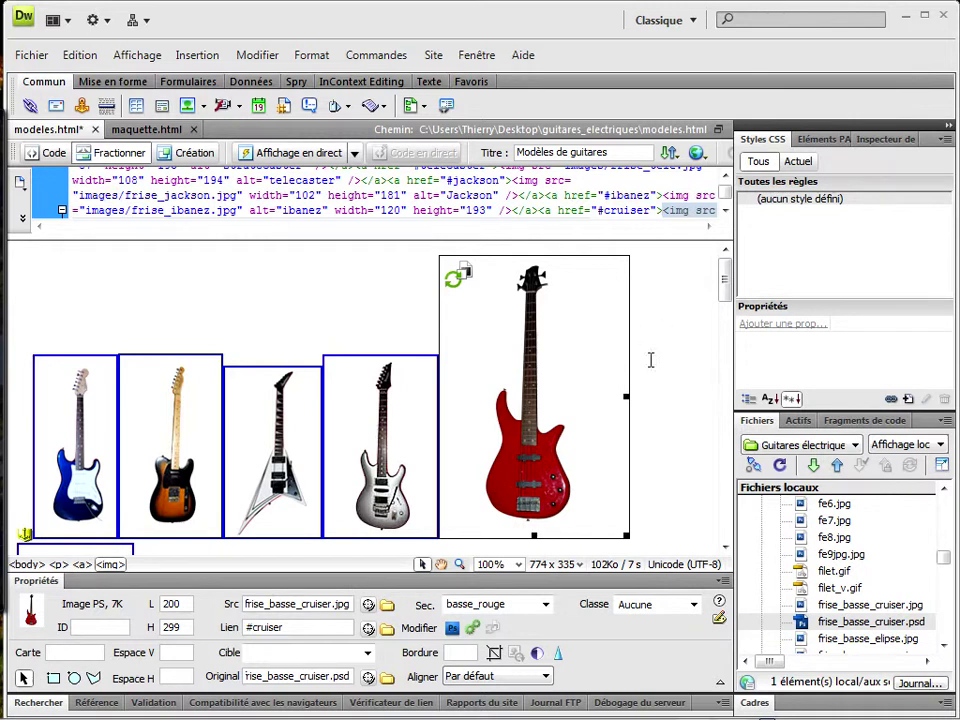
{"action": "left_click", "coordinate": [453, 630]}
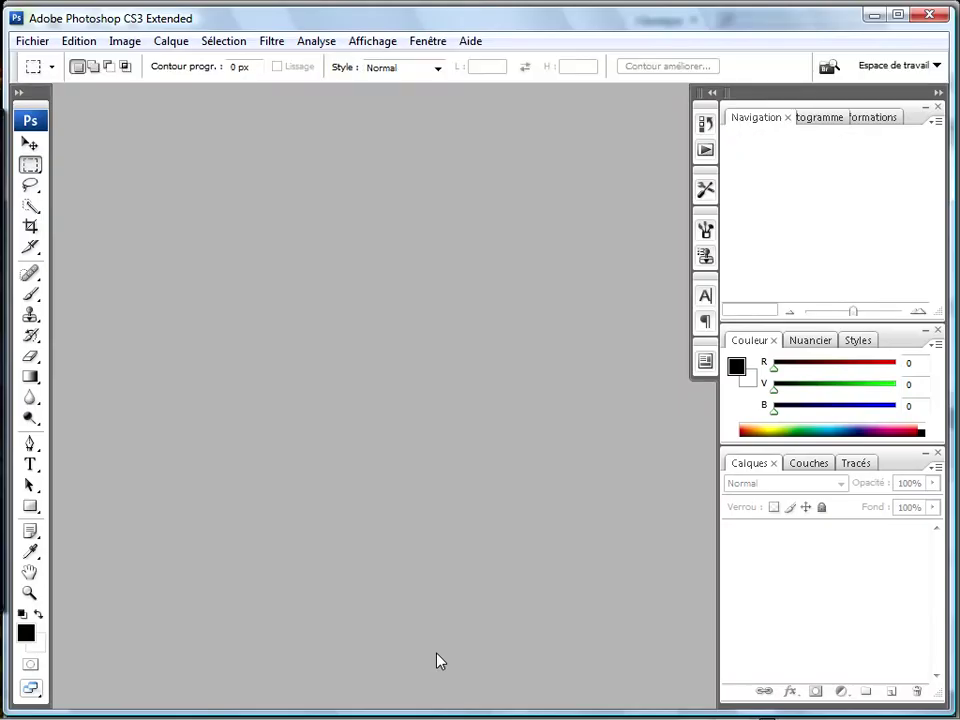
{"action": "left_click", "coordinate": [843, 691]}
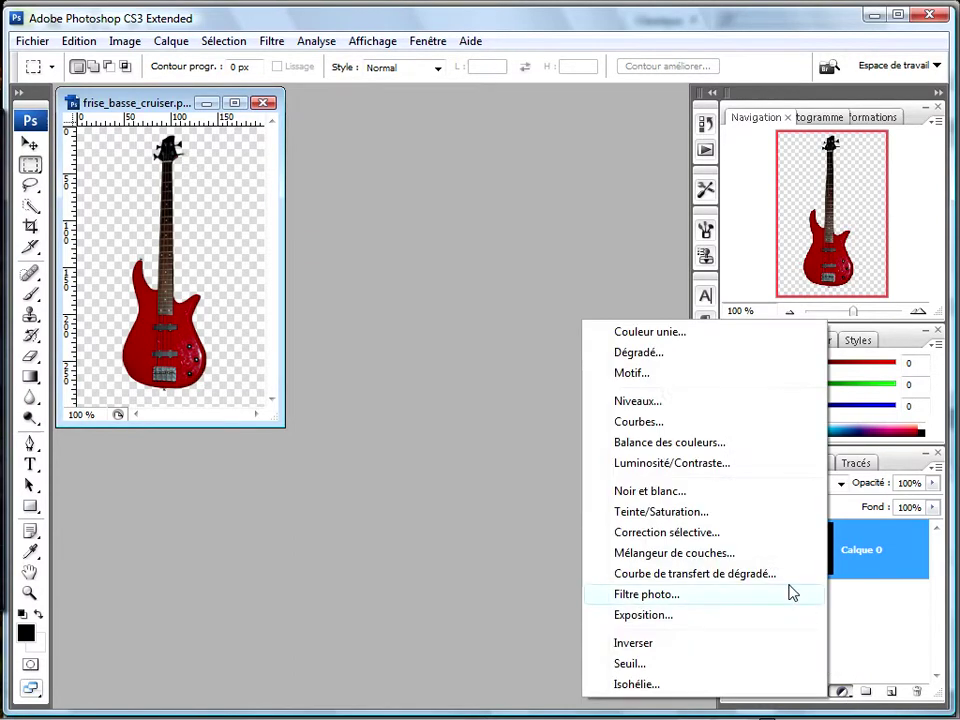
{"action": "left_click", "coordinate": [750, 512]}
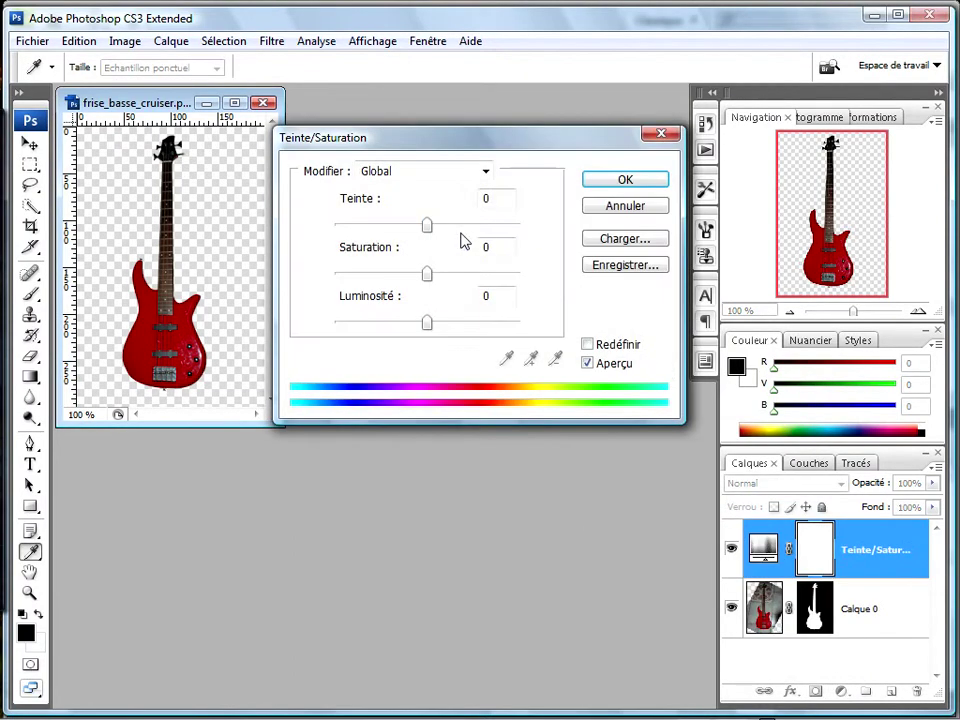
{"action": "left_click_drag", "start_coordinate": [427, 226], "coordinate": [481, 227]}
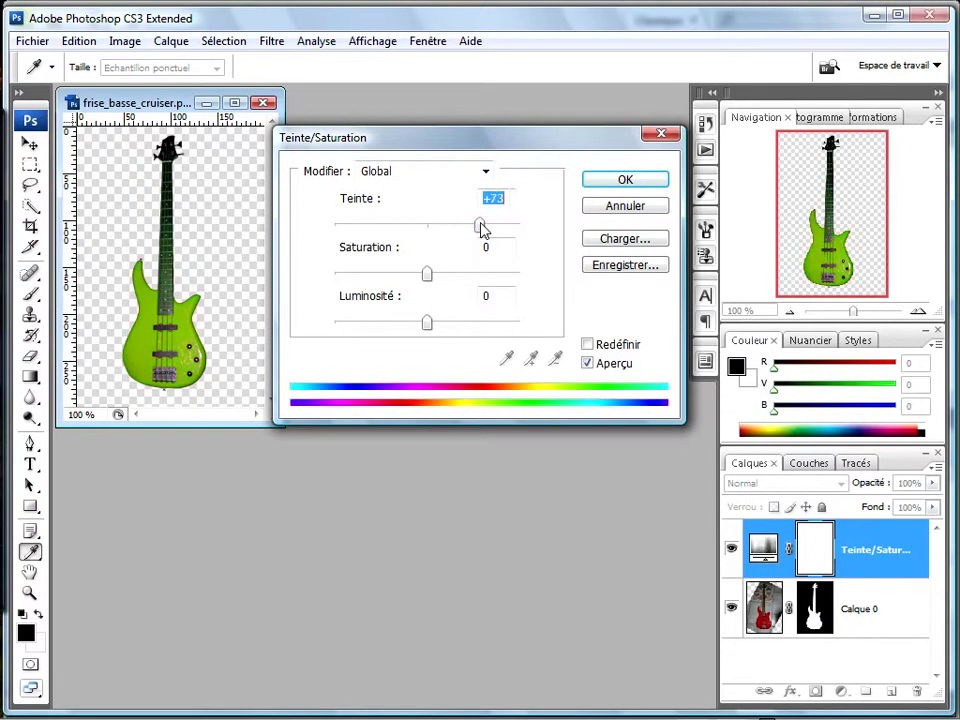
{"action": "left_click", "coordinate": [620, 181]}
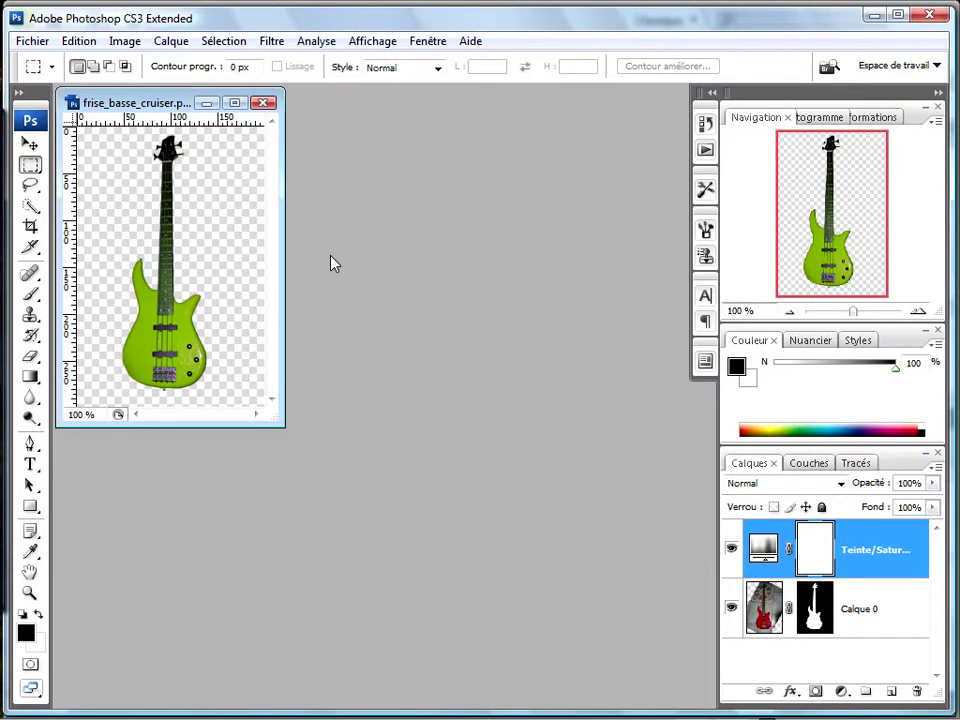
Step: Return to Dreamweaver and update the bass image in the page from its original PSD
{"action": "left_click", "coordinate": [872, 16]}
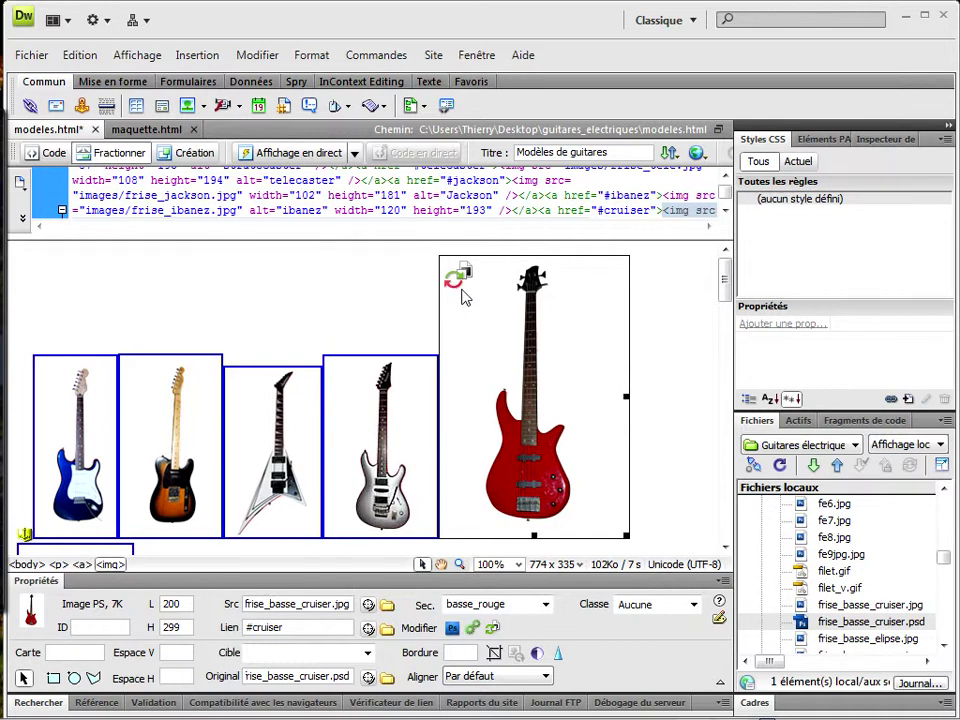
{"action": "left_click", "coordinate": [493, 629]}
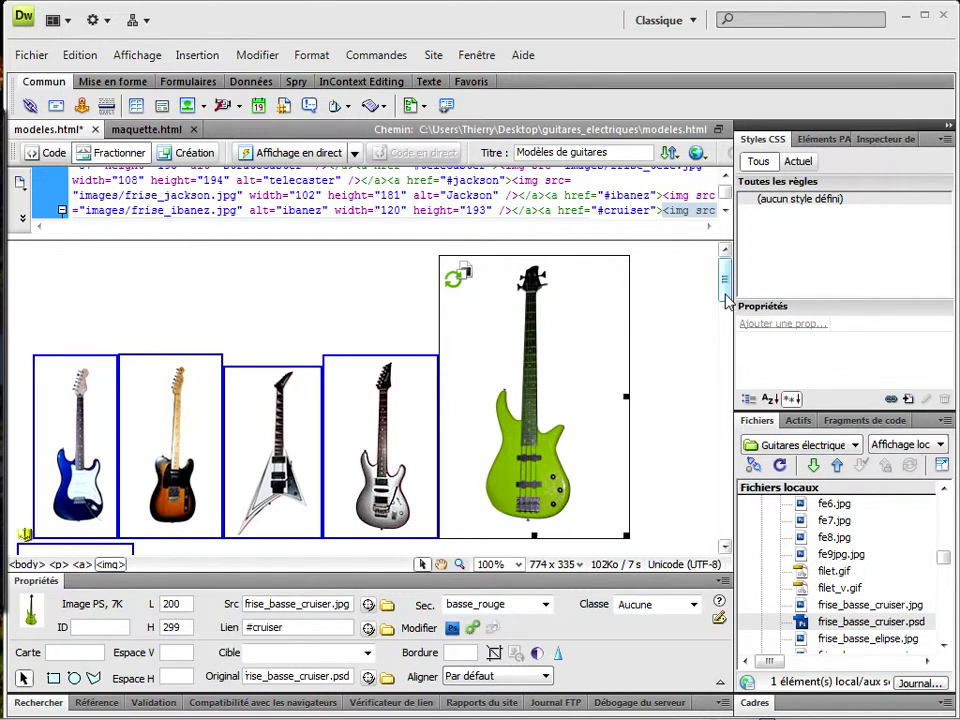
{"action": "left_click_drag", "start_coordinate": [724, 280], "coordinate": [730, 320]}
{"action": "scroll", "coordinate": [414, 339], "scroll_direction": "up", "scroll_amount": 3}
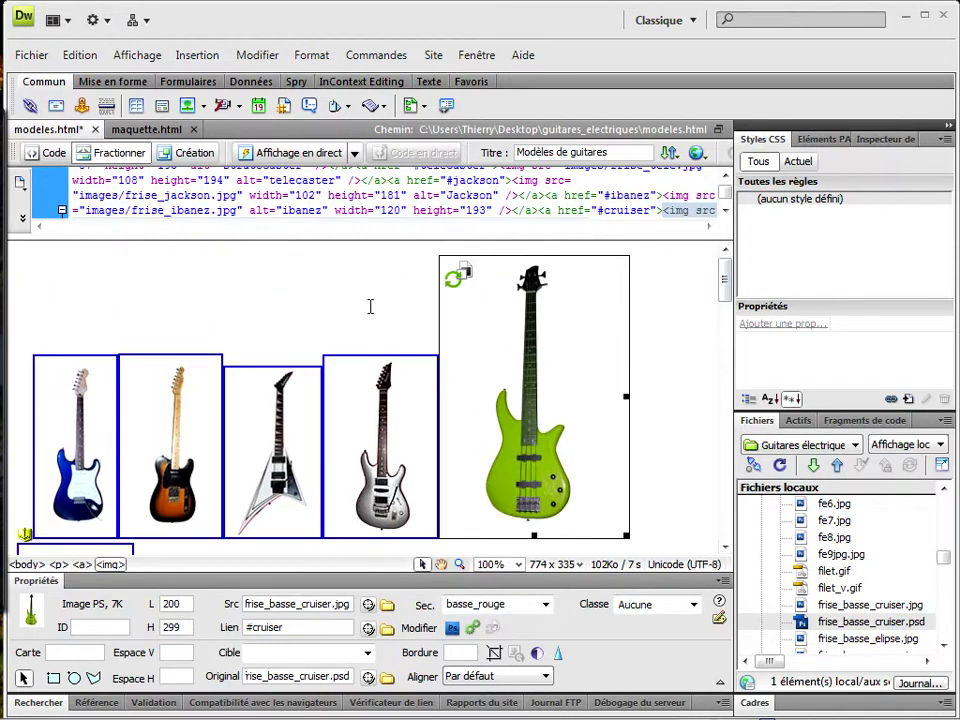
Step: Open the Stratocaster image in Photoshop, enlarge its document window to inspect it, and return to Dreamweaver
{"action": "left_click", "coordinate": [90, 488]}
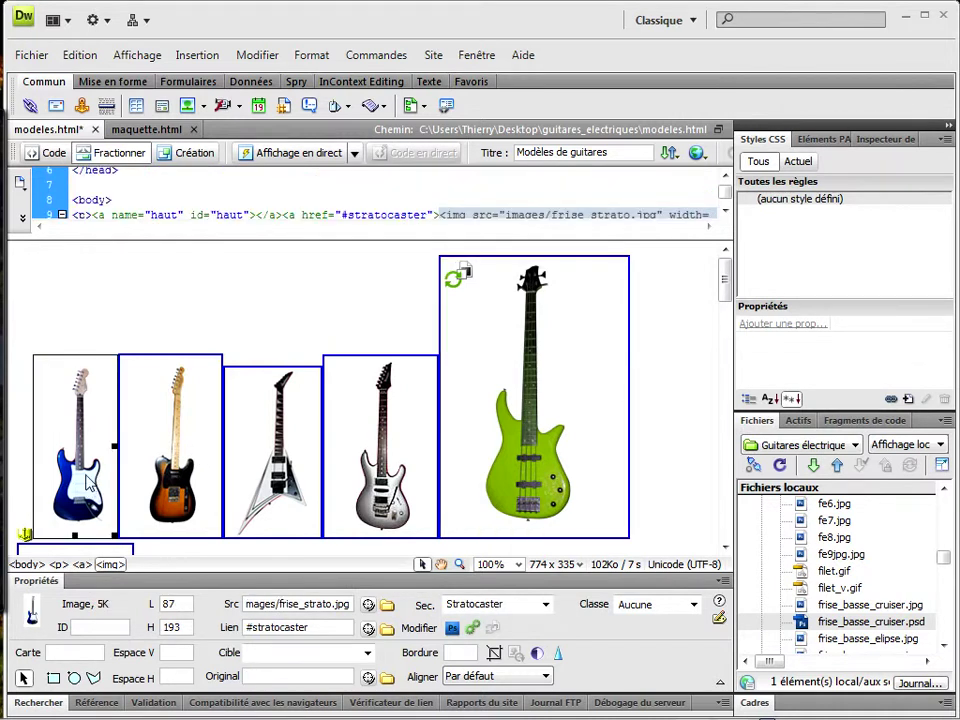
{"action": "left_click", "coordinate": [452, 628]}
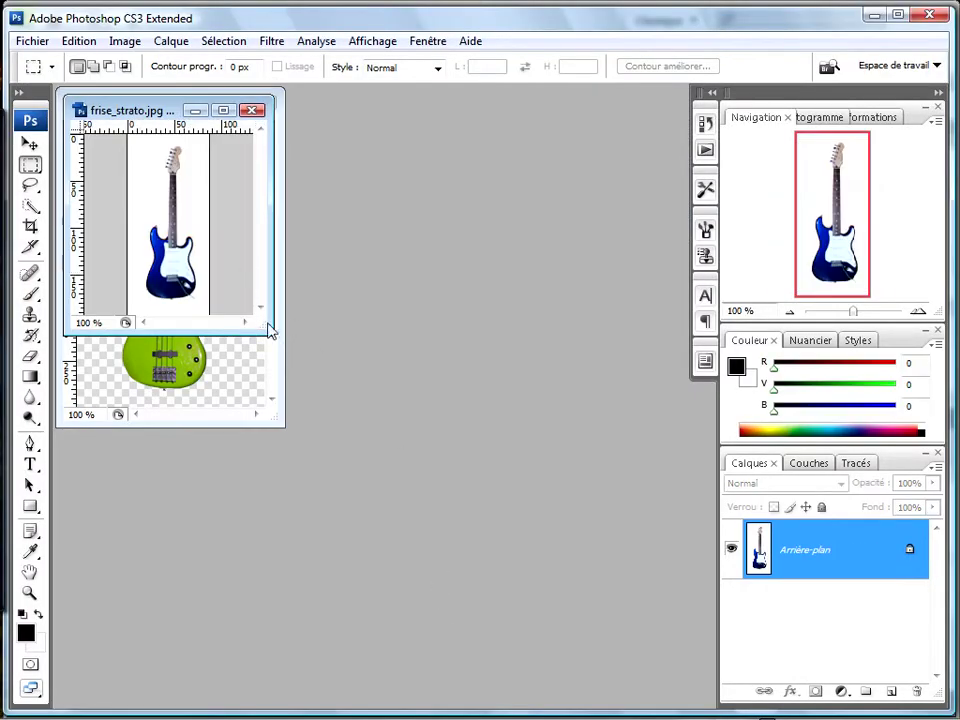
{"action": "left_click_drag", "start_coordinate": [264, 321], "coordinate": [304, 438]}
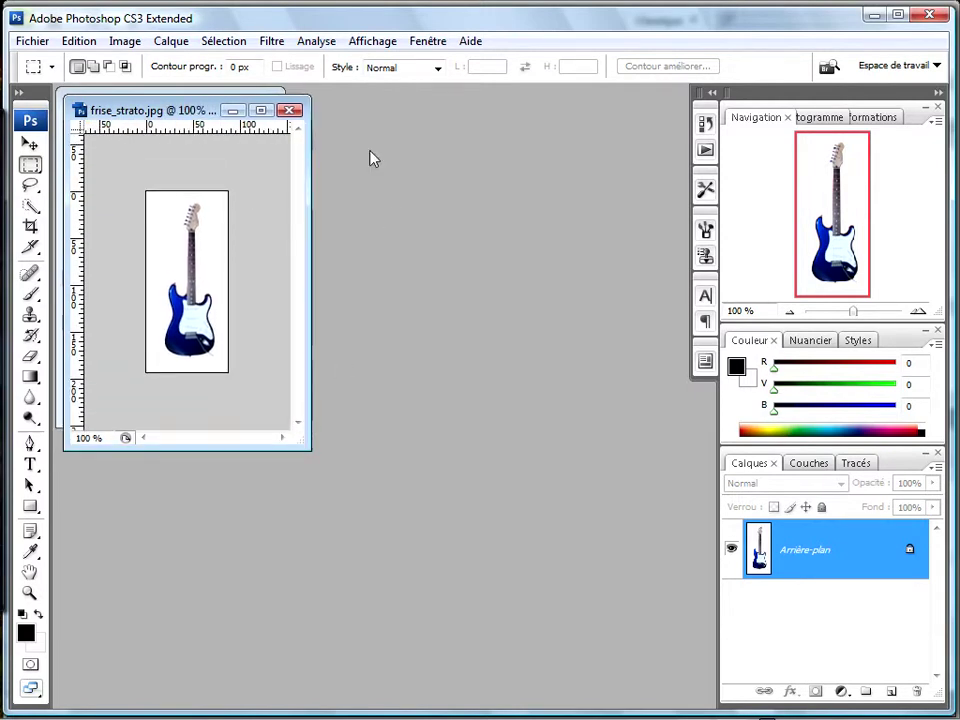
{"action": "left_click", "coordinate": [875, 18]}
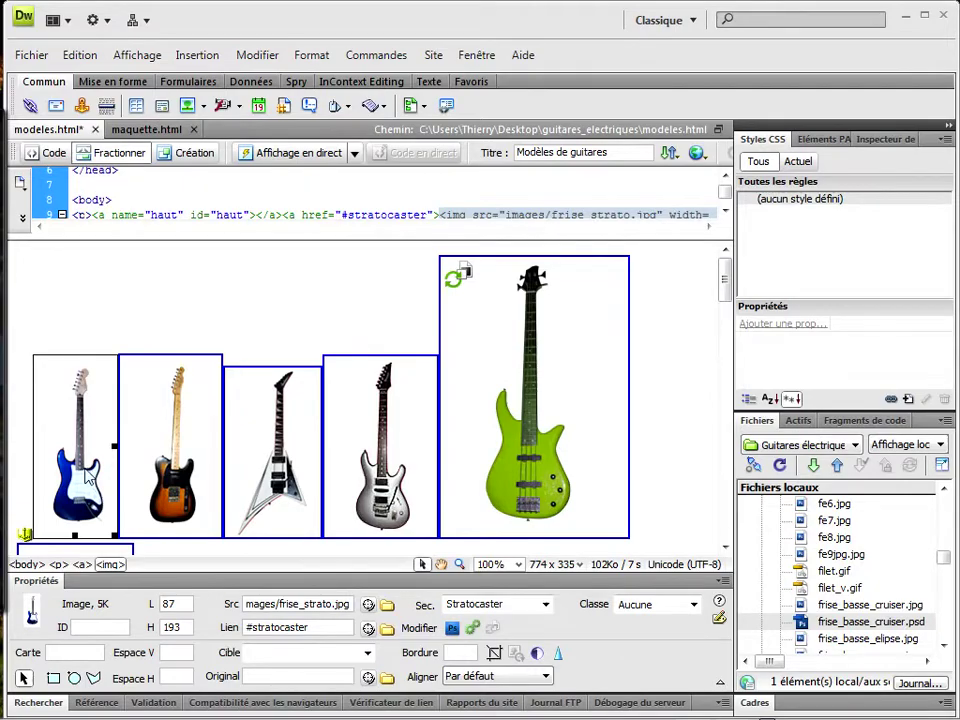